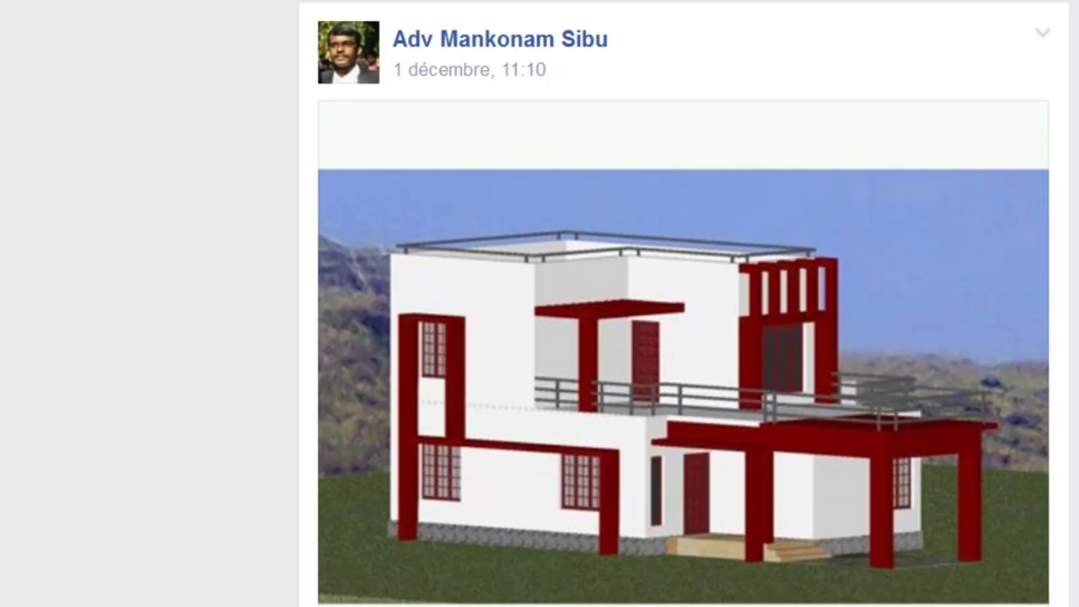
# Switch to the Echiquier tutoriel.dwg drawing and drag it roughly toward the centre.
pyautogui.moveTo(283, 606)
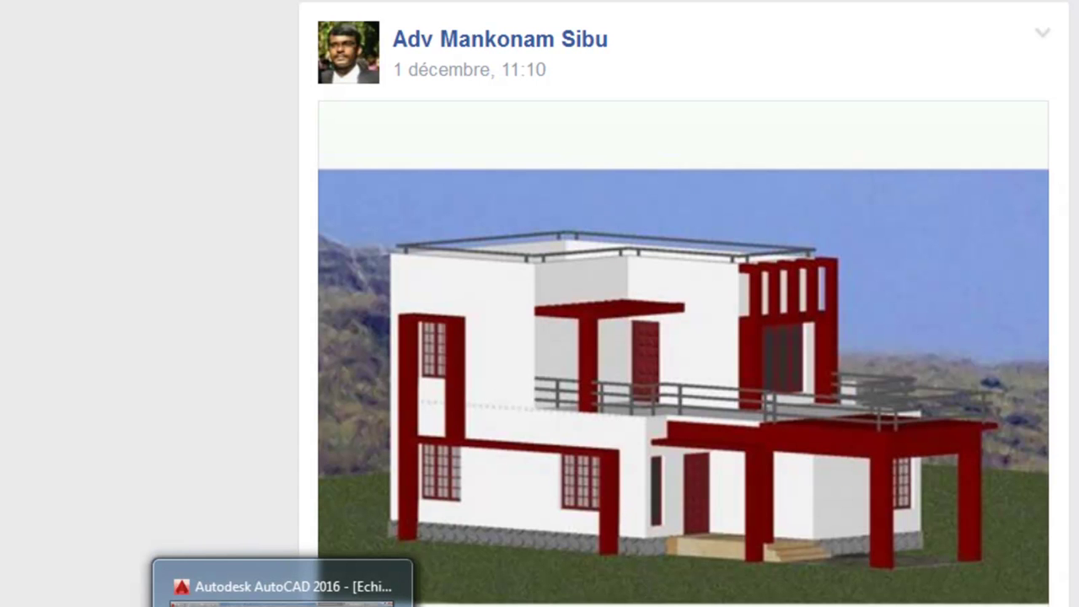
pyautogui.click(282, 586)
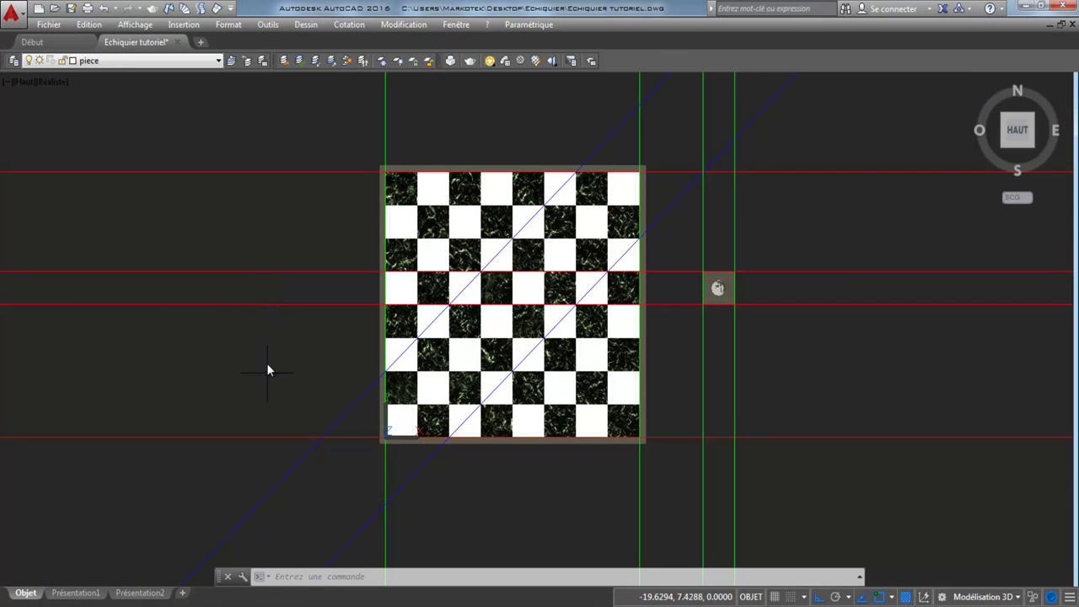
pyautogui.moveTo(255, 362); pyautogui.dragTo(248, 402, button='middle')
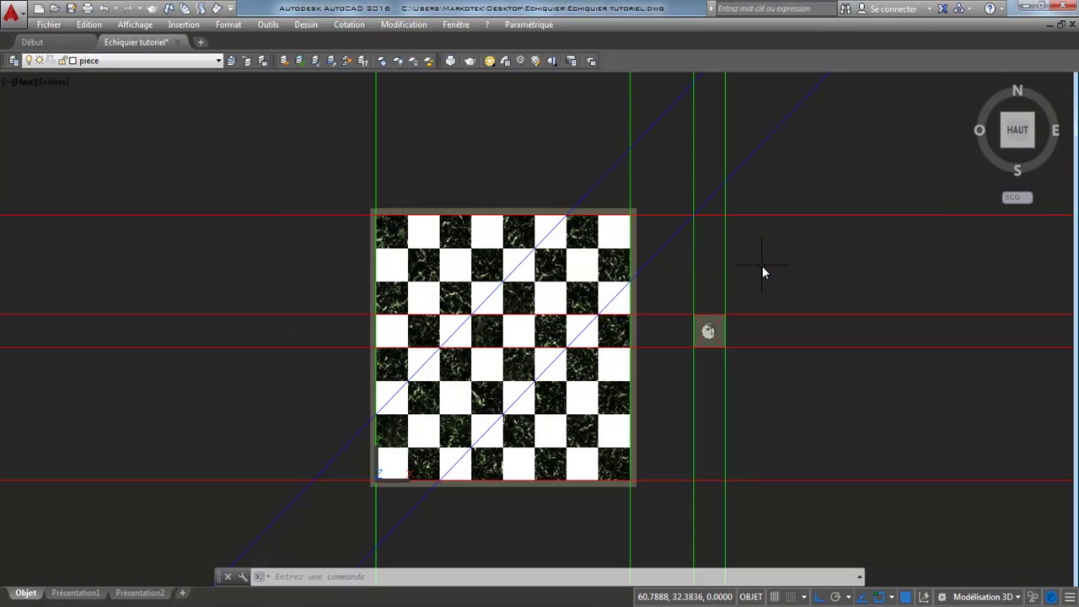
pyautogui.moveTo(1018, 133)
# Pan twice with P until the textured board and its guide lines are centred.
pyautogui.write('p')
pyautogui.press('Return')
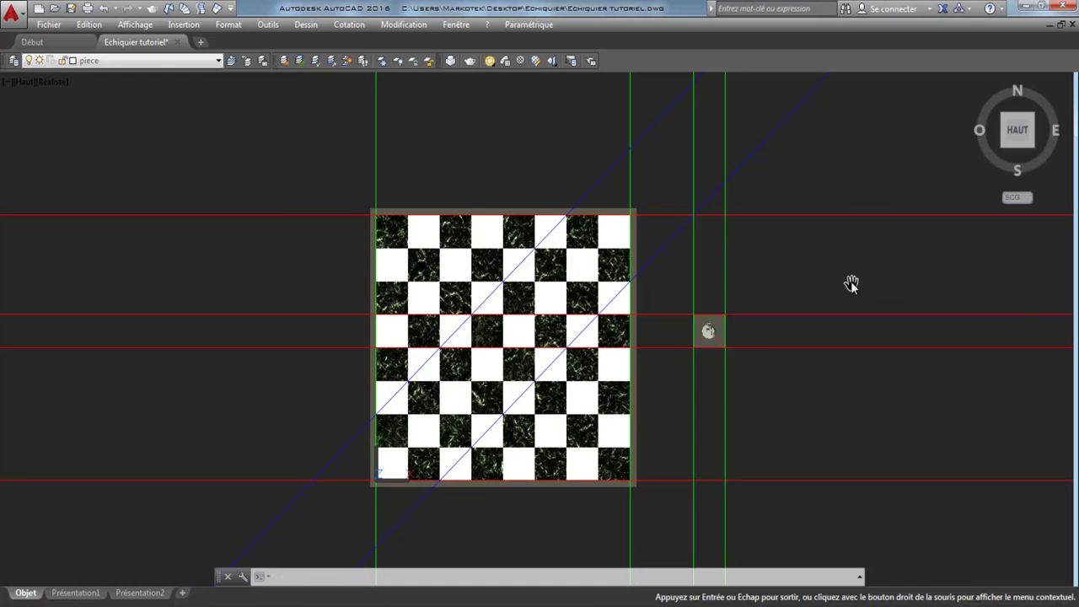
pyautogui.moveTo(851, 282)
pyautogui.mouseDown()
pyautogui.moveTo(723, 284)
pyautogui.moveTo(634, 265)
pyautogui.moveTo(950, 280)
pyautogui.moveTo(734, 292)
pyautogui.mouseUp()
pyautogui.press('Escape')
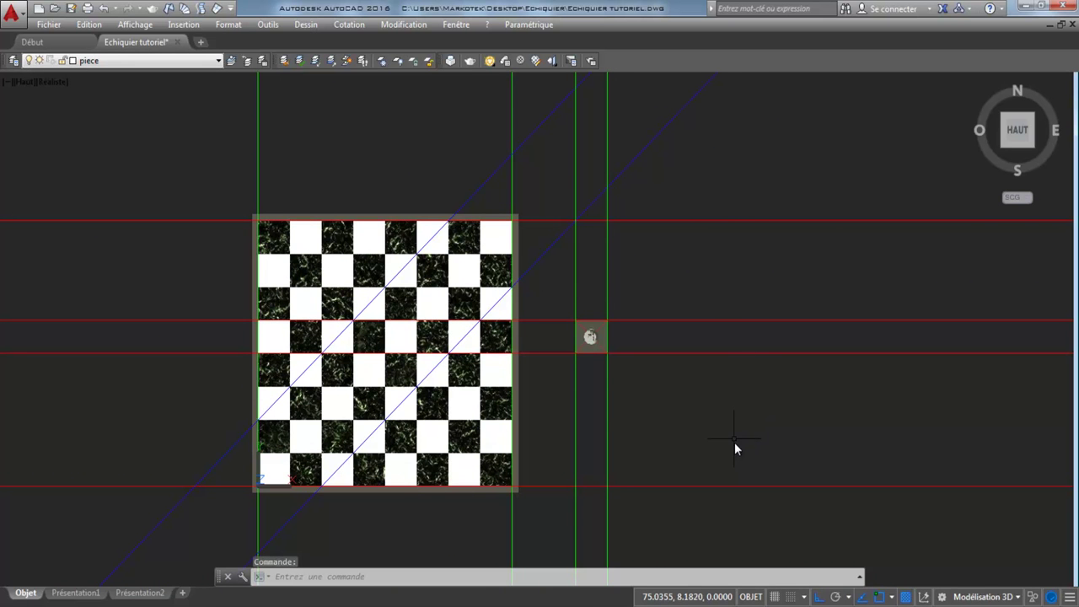
pyautogui.write('p')
pyautogui.press('Return')
pyautogui.moveTo(732, 452)
pyautogui.mouseDown()
pyautogui.moveTo(753, 322)
pyautogui.moveTo(755, 476)
pyautogui.moveTo(807, 299)
pyautogui.moveTo(831, 478)
pyautogui.moveTo(828, 417)
pyautogui.mouseUp()
pyautogui.press('Escape')
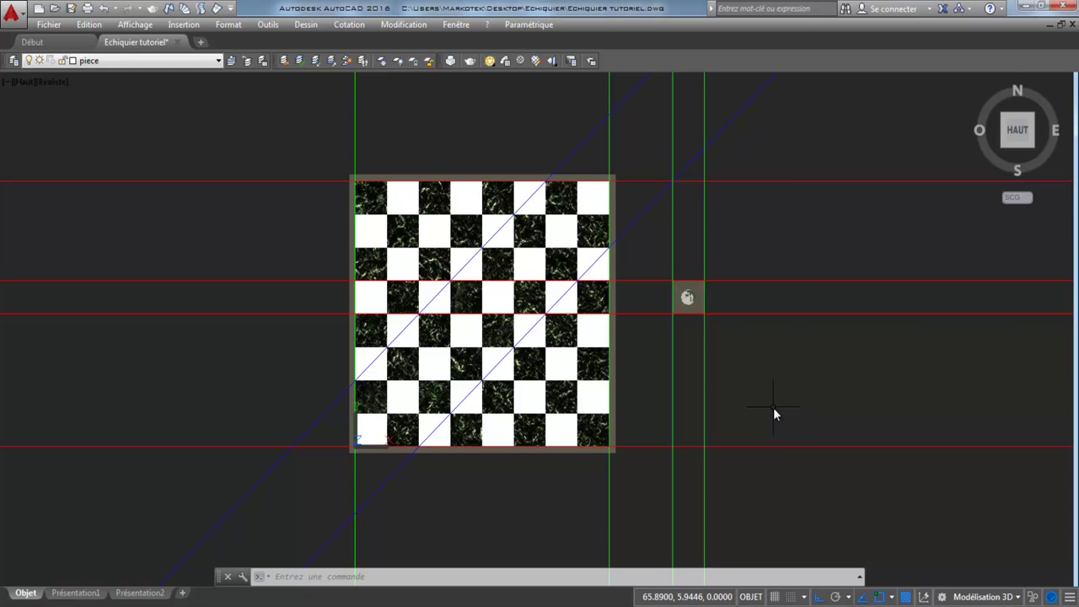
# Orbit from the top view to an angled front view of the board, briefly selecting the knight.
pyautogui.moveTo(774, 408)
pyautogui.mouseDown()
pyautogui.moveTo(773, 229)
pyautogui.moveTo(774, 410)
pyautogui.mouseUp()
pyautogui.press('Escape')
pyautogui.moveTo(767, 192); pyautogui.dragTo(759, 266)
pyautogui.press('Escape')
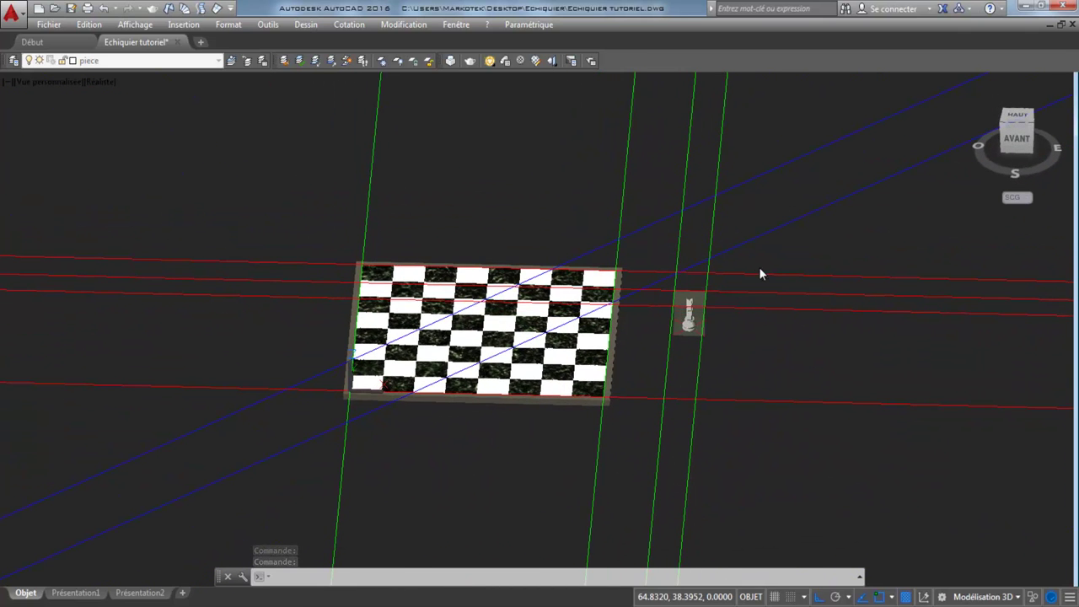
pyautogui.click(851, 311)
pyautogui.press('Escape')
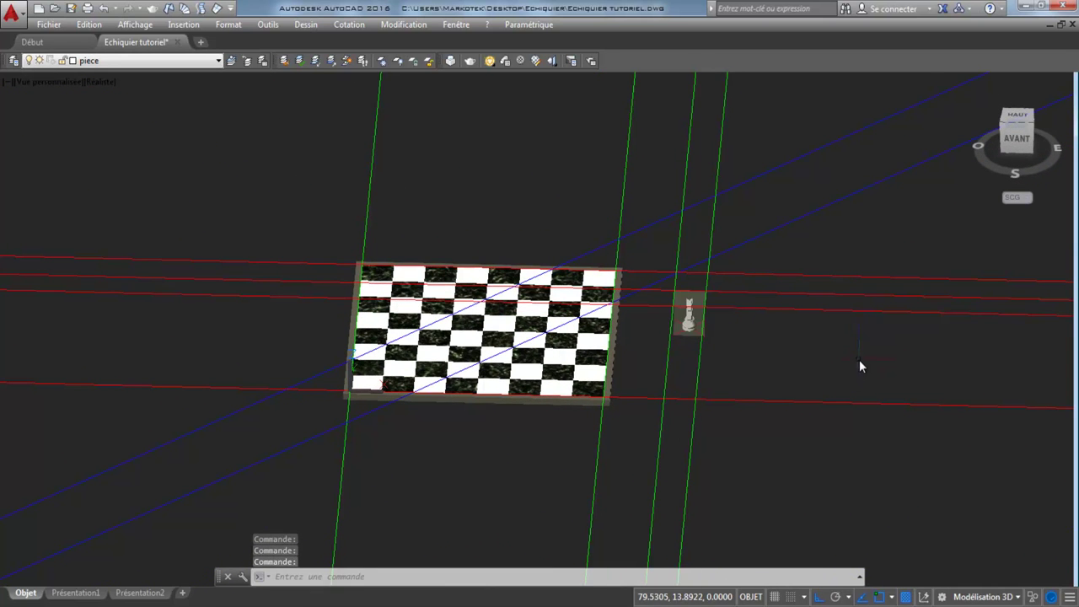
pyautogui.keyDown('shift'); pyautogui.moveTo(867, 356); pyautogui.dragTo(975, 340, button='middle'); pyautogui.keyUp('shift')
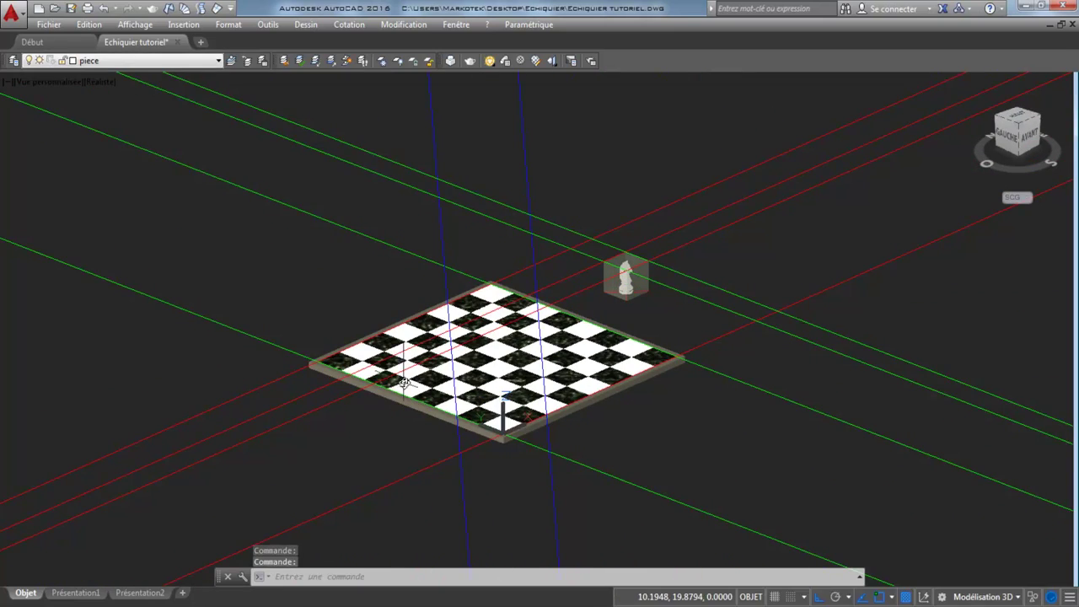
pyautogui.keyDown('shift'); pyautogui.moveTo(405, 384); pyautogui.dragTo(313, 417, button='middle'); pyautogui.keyUp('shift')
# Orbit, pan and zoom until the board is viewed diagonally from above.
pyautogui.moveTo(272, 378); pyautogui.dragTo(488, 361, button='middle')
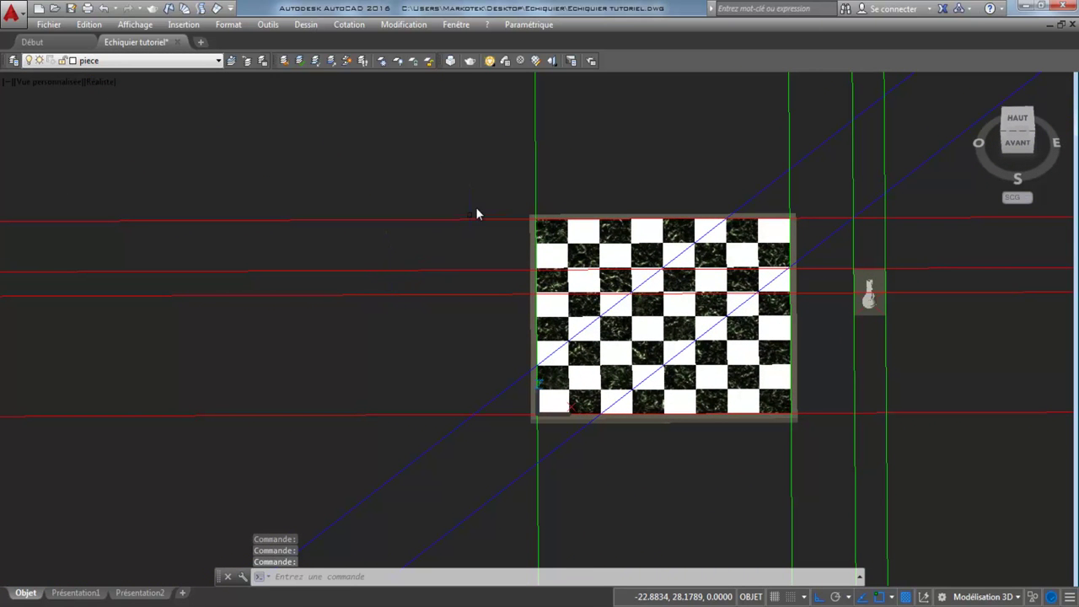
pyautogui.moveTo(608, 224); pyautogui.dragTo(559, 319, button='middle')
pyautogui.scroll(-2, 567, 257)
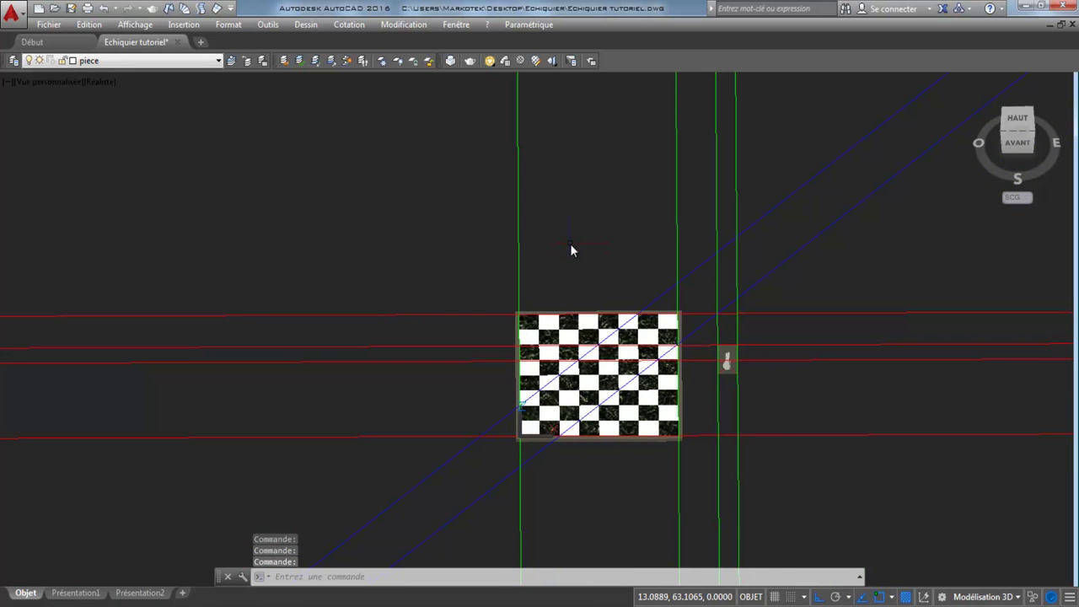
pyautogui.scroll(2, 568, 255)
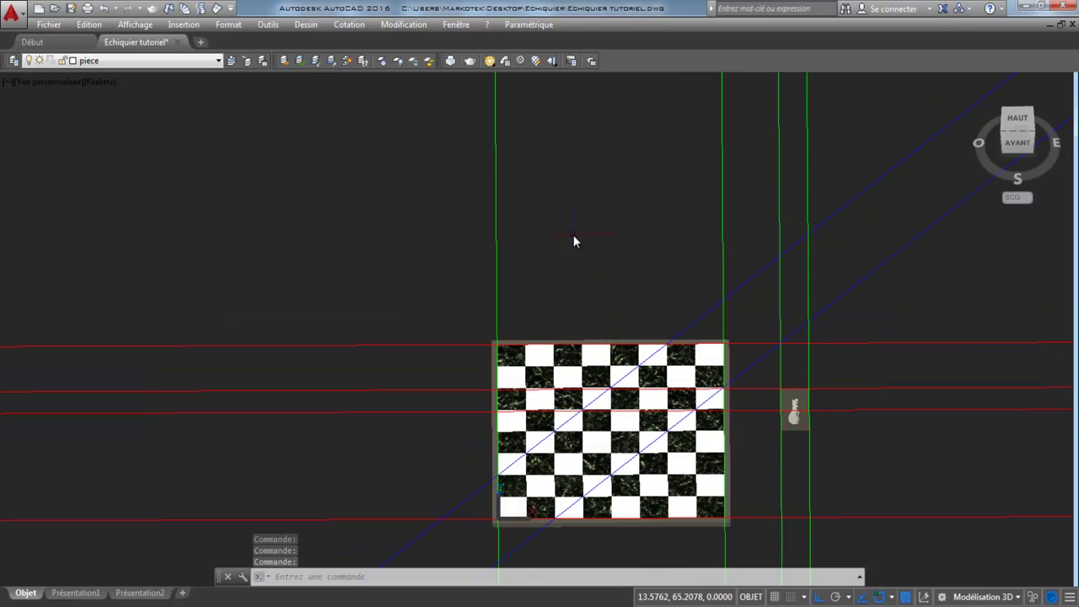
pyautogui.scroll(-2, 590, 256)
pyautogui.scroll(2, 633, 287)
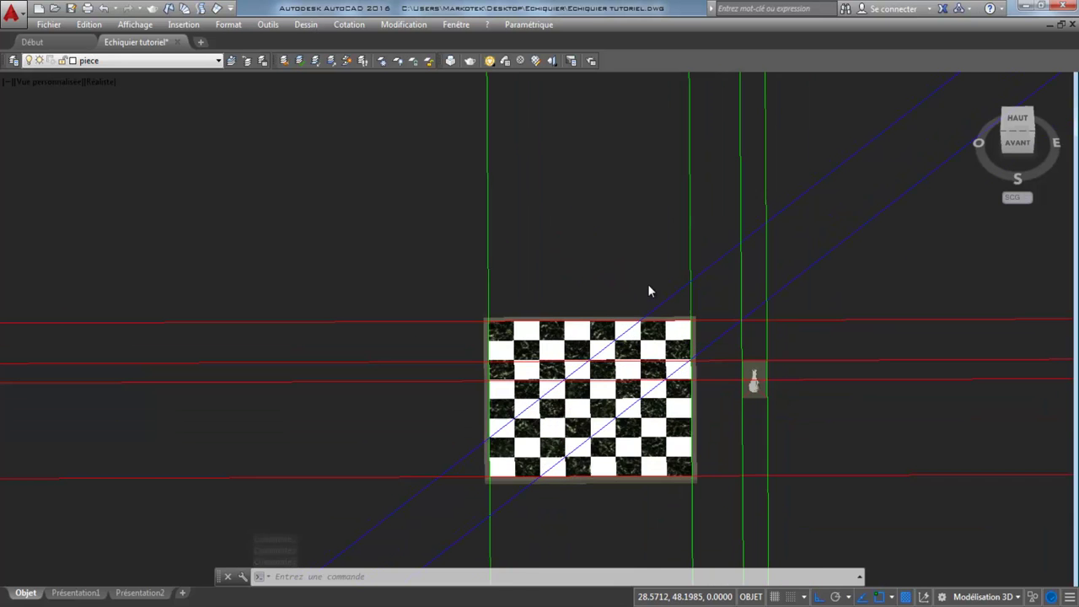
pyautogui.moveTo(688, 262); pyautogui.dragTo(605, 294, button='middle')
pyautogui.scroll(-4, 608, 278)
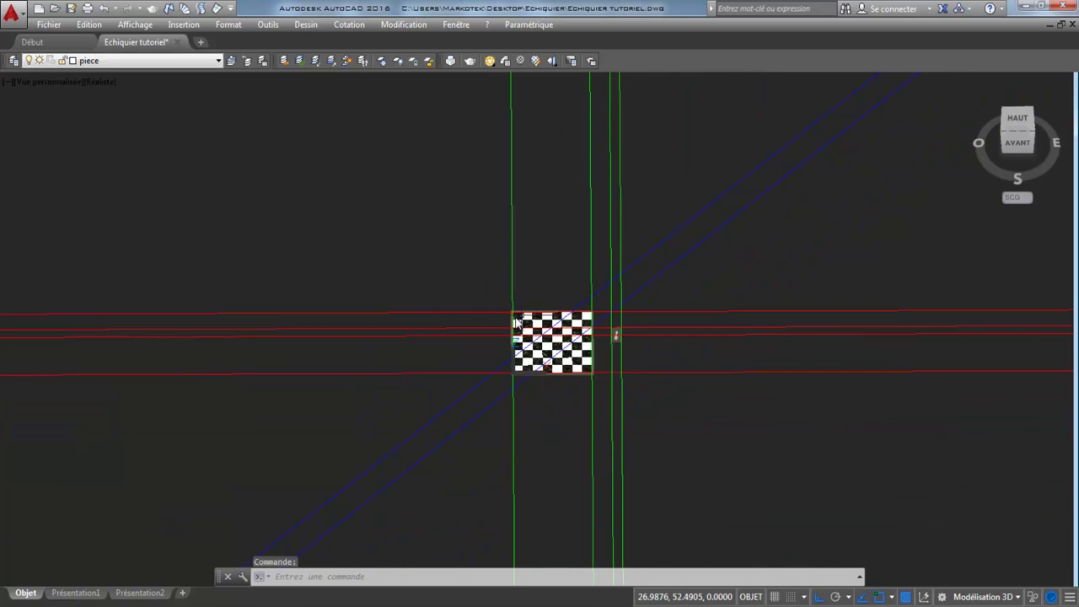
pyautogui.keyDown('shift'); pyautogui.moveTo(519, 321); pyautogui.dragTo(622, 341, button='middle'); pyautogui.keyUp('shift')
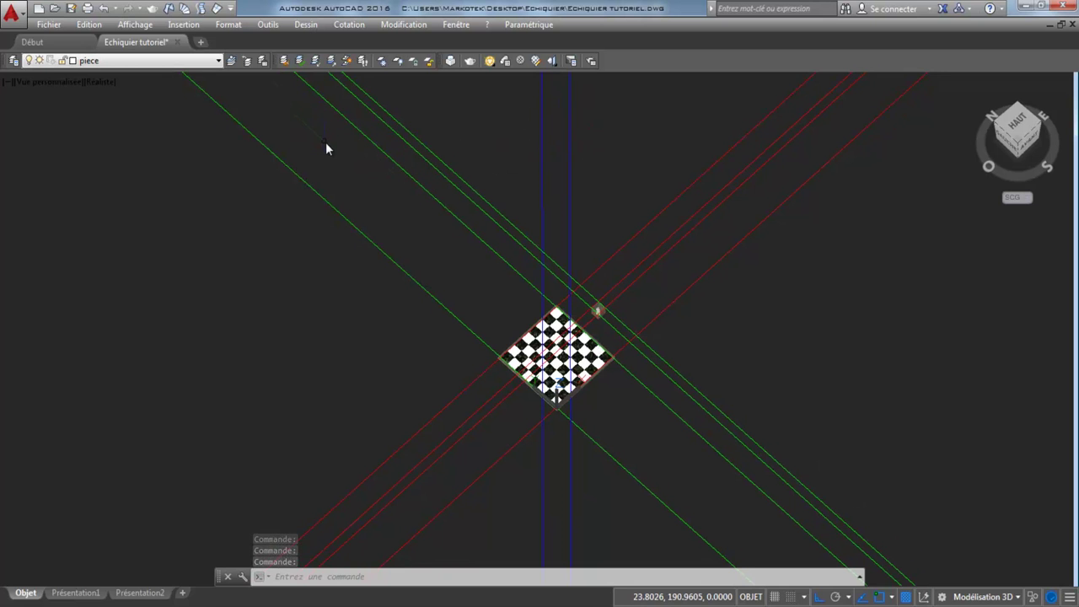
pyautogui.moveTo(317, 133); pyautogui.dragTo(364, 190, button='middle')
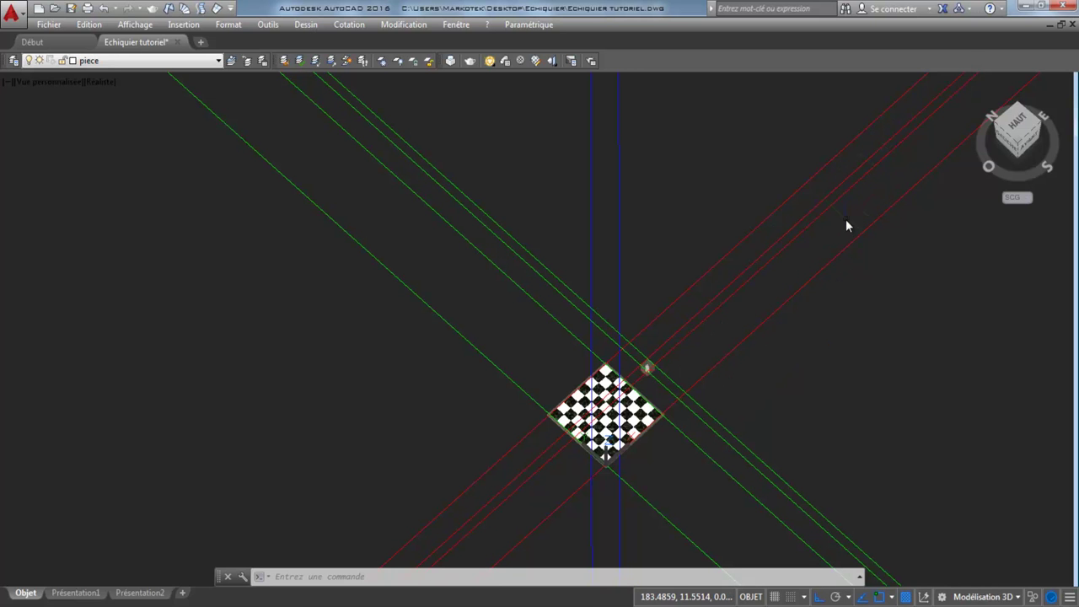
# Switch the ViewCube to Perspective projection and orbit the camera lower toward the board.
pyautogui.rightClick(1012, 129)
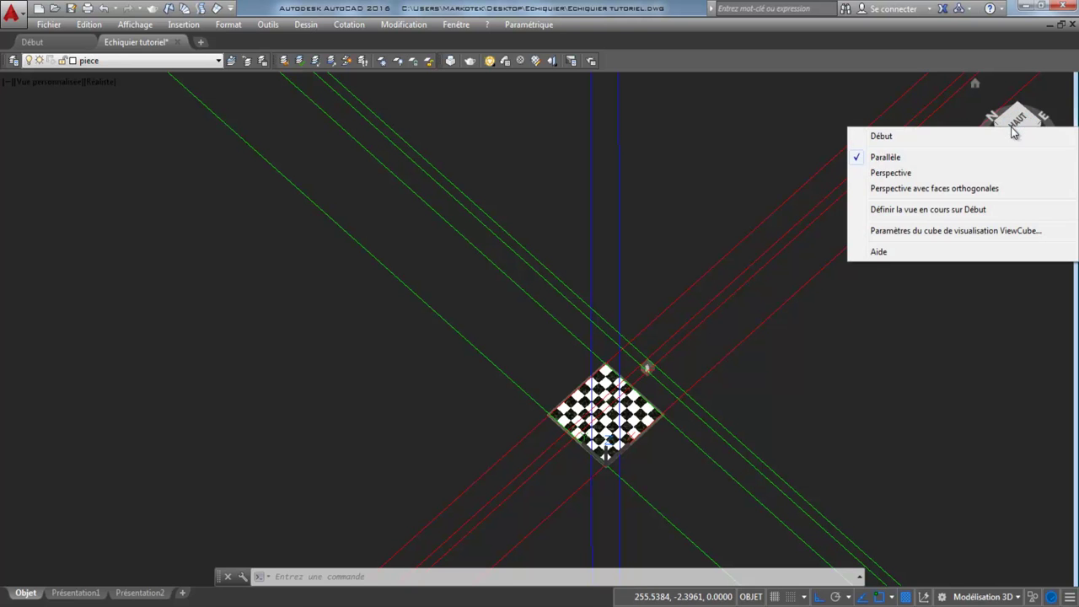
pyautogui.click(914, 181)
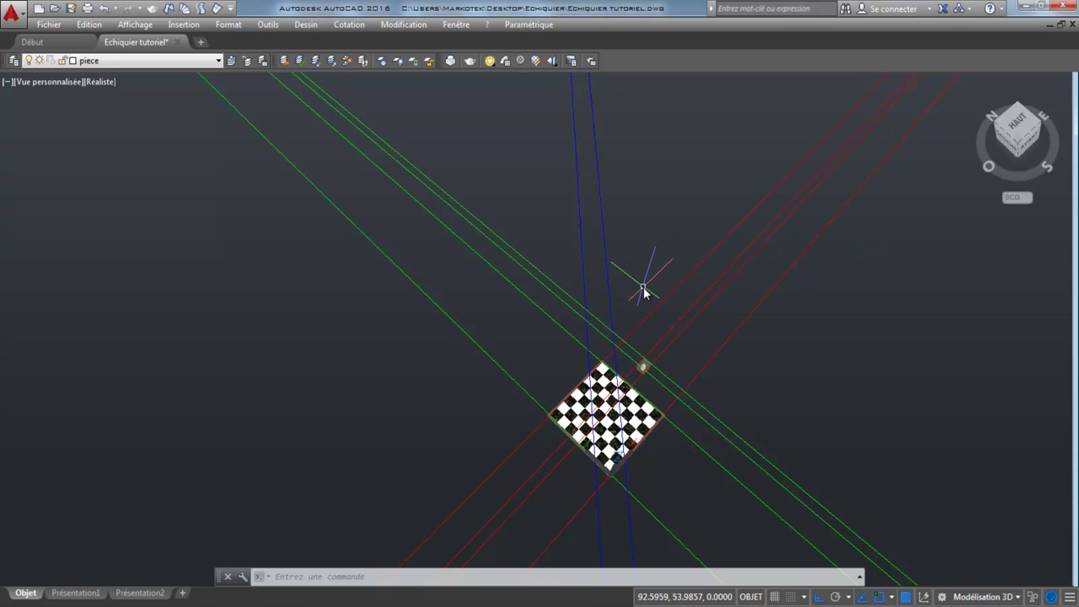
pyautogui.keyDown('shift'); pyautogui.moveTo(641, 297); pyautogui.dragTo(577, 266, button='middle'); pyautogui.keyUp('shift')
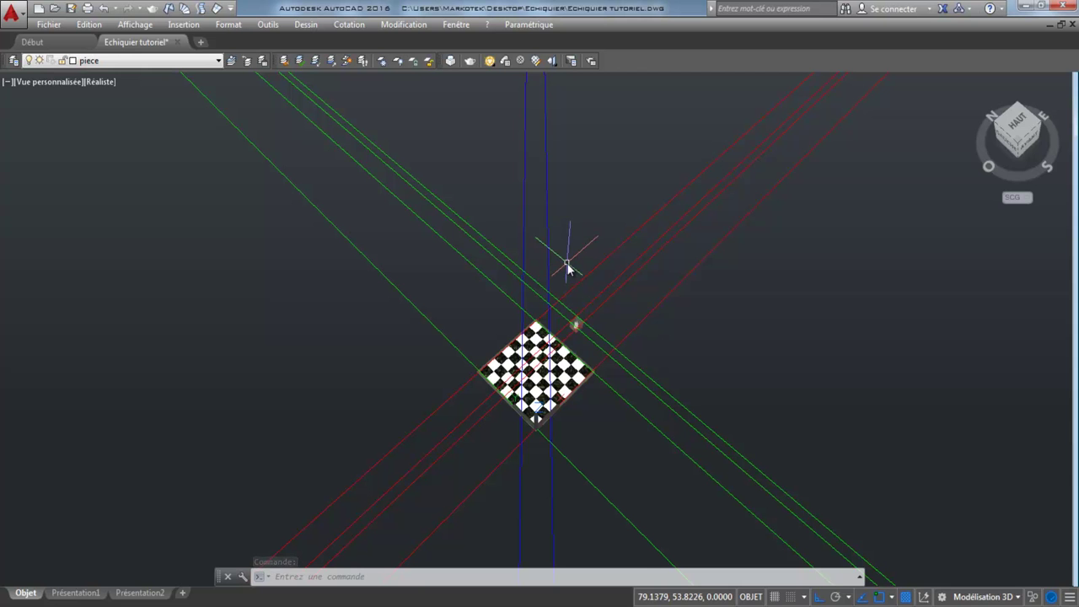
pyautogui.keyDown('shift'); pyautogui.moveTo(567, 264); pyautogui.dragTo(563, 190, button='middle'); pyautogui.keyUp('shift')
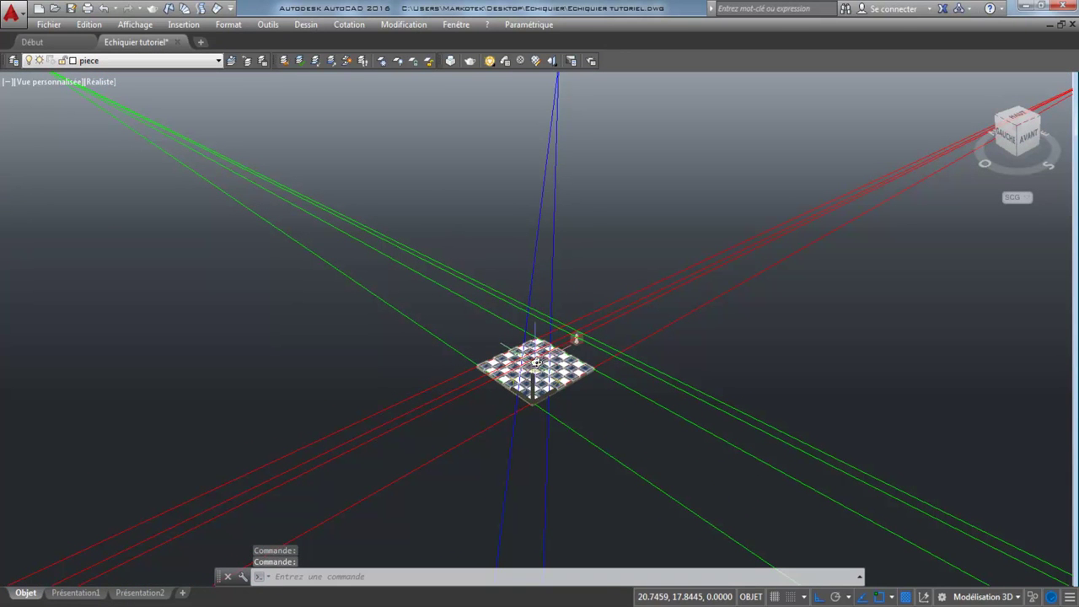
# Orbit the camera down near ground level until a horizon appears.
pyautogui.keyDown('shift'); pyautogui.moveTo(531, 371); pyautogui.dragTo(525, 301, button='middle'); pyautogui.keyUp('shift')
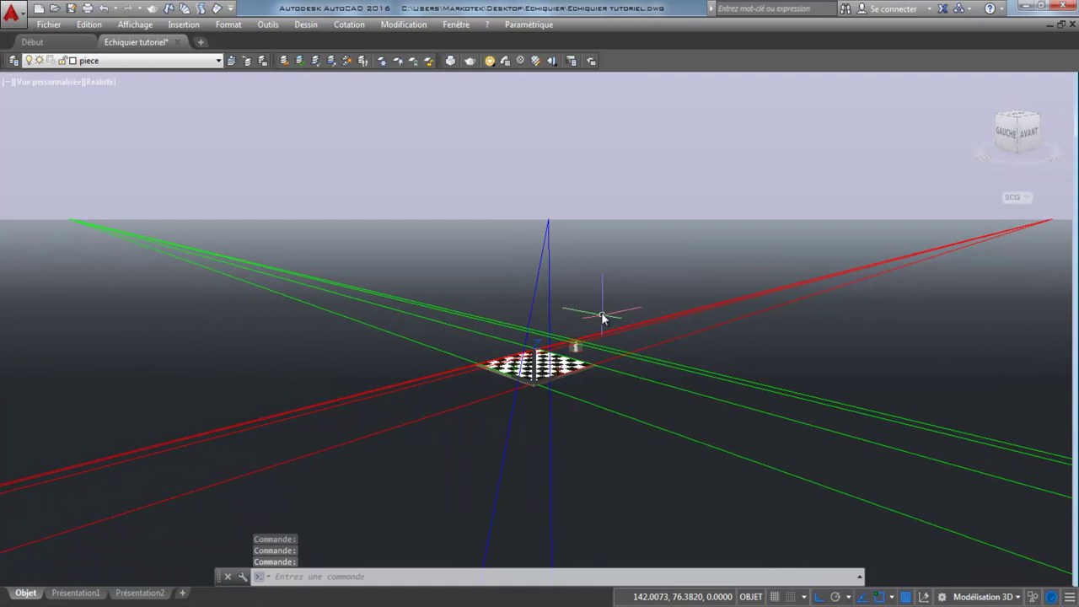
pyautogui.moveTo(600, 299)
pyautogui.keyDown('shift'); pyautogui.mouseDown(button='middle')
pyautogui.moveTo(540, 306)
pyautogui.moveTo(397, 290)
pyautogui.moveTo(554, 310)
pyautogui.moveTo(776, 313)
pyautogui.moveTo(622, 329)
pyautogui.moveTo(597, 413)
pyautogui.moveTo(578, 244)
pyautogui.moveTo(585, 203)
pyautogui.moveTo(588, 319)
pyautogui.moveTo(590, 306)
pyautogui.moveTo(602, 308)
pyautogui.mouseUp(button='middle'); pyautogui.keyUp('shift')
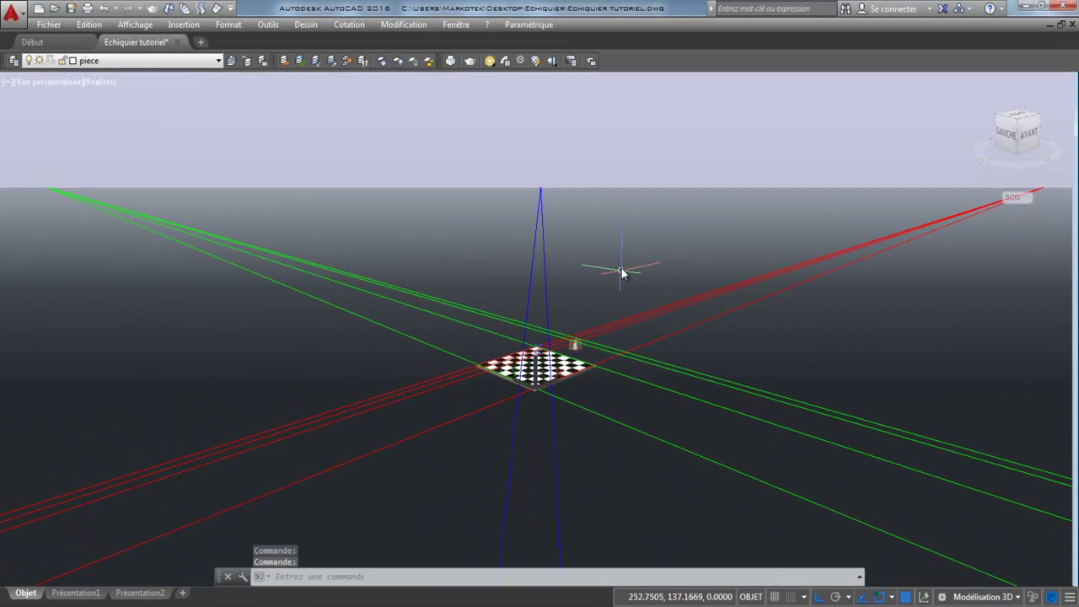
pyautogui.moveTo(622, 265); pyautogui.dragTo(622, 265, button='middle')
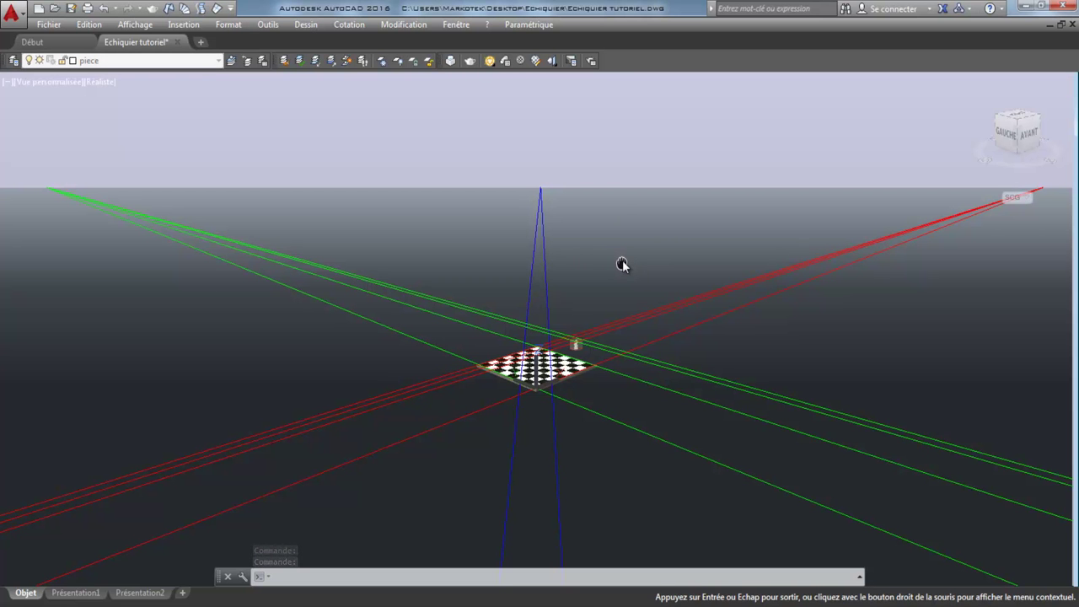
pyautogui.moveTo(623, 264); pyautogui.dragTo(625, 165, button='middle')
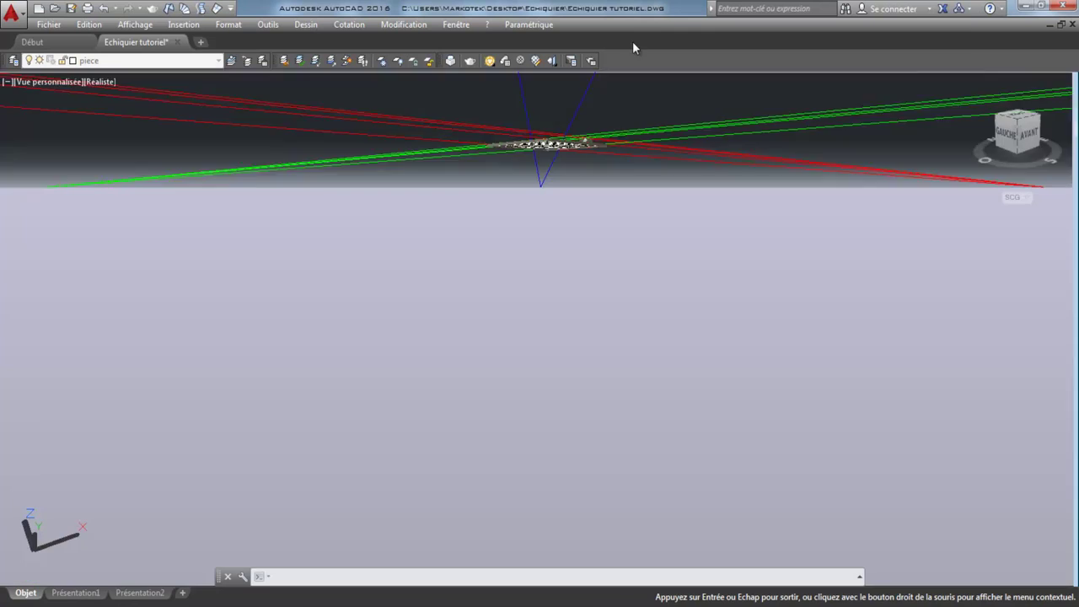
pyautogui.moveTo(633, 42); pyautogui.dragTo(634, 315)
# Pan repeatedly to place the board and guide lines below the horizon.
pyautogui.press('Escape')
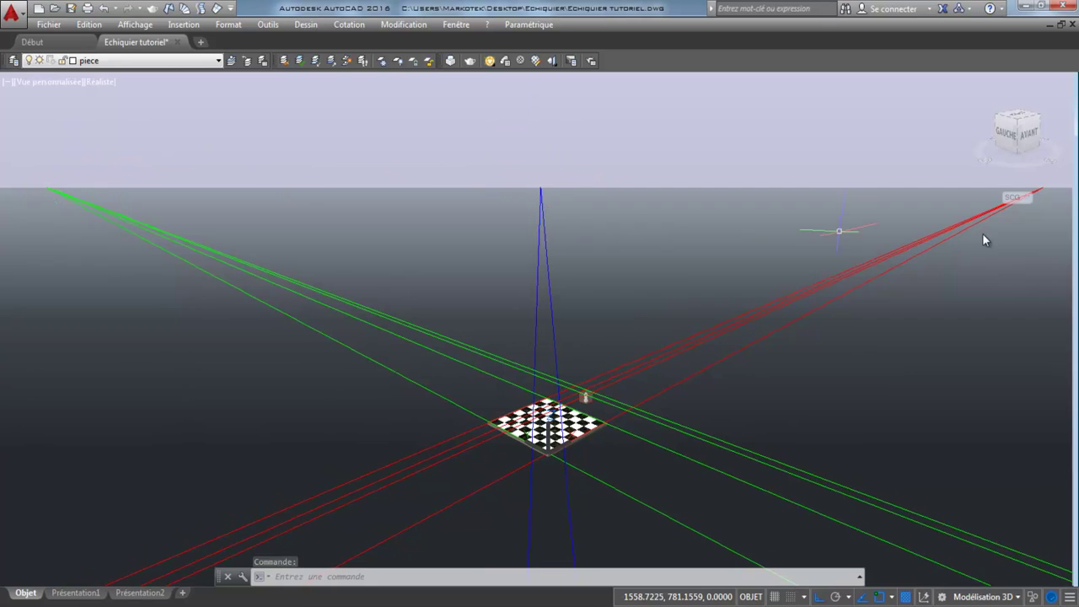
pyautogui.press('Return')
pyautogui.moveTo(678, 311); pyautogui.dragTo(810, 228)
pyautogui.press('Escape')
pyautogui.press('Return')
pyautogui.moveTo(646, 260); pyautogui.dragTo(499, 341)
# Lower the board, zoom out and orbit until it sits at the guide-line intersection.
pyautogui.press('Escape')
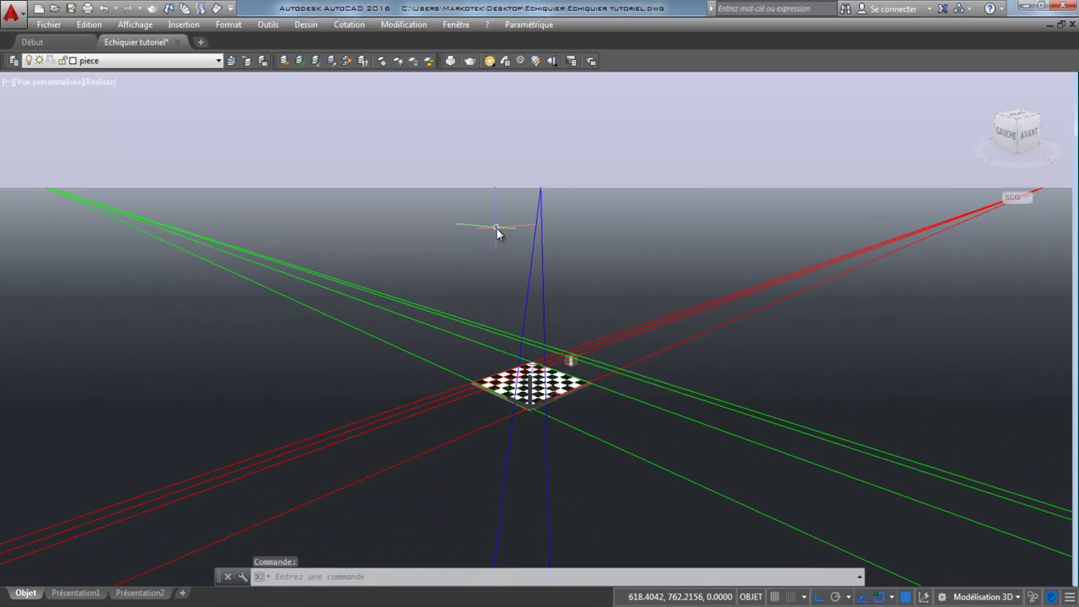
pyautogui.moveTo(494, 224); pyautogui.dragTo(513, 314, button='middle')
pyautogui.press('Escape')
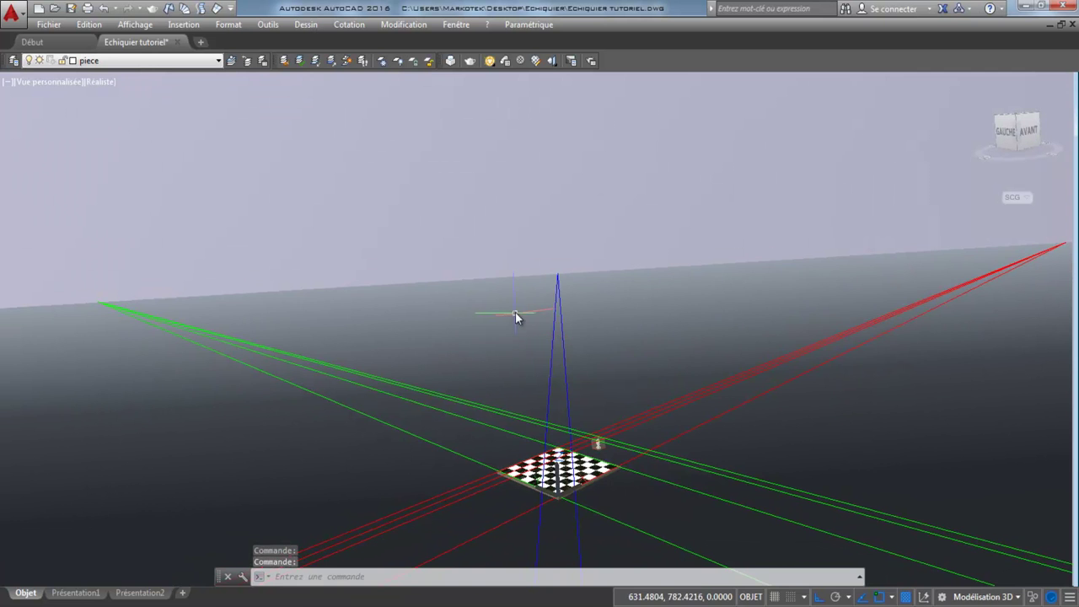
pyautogui.scroll(-1, 515, 312)
pyautogui.keyDown('shift'); pyautogui.moveTo(554, 312); pyautogui.dragTo(663, 343, button='middle'); pyautogui.keyUp('shift')
pyautogui.scroll(-1, 581, 302)
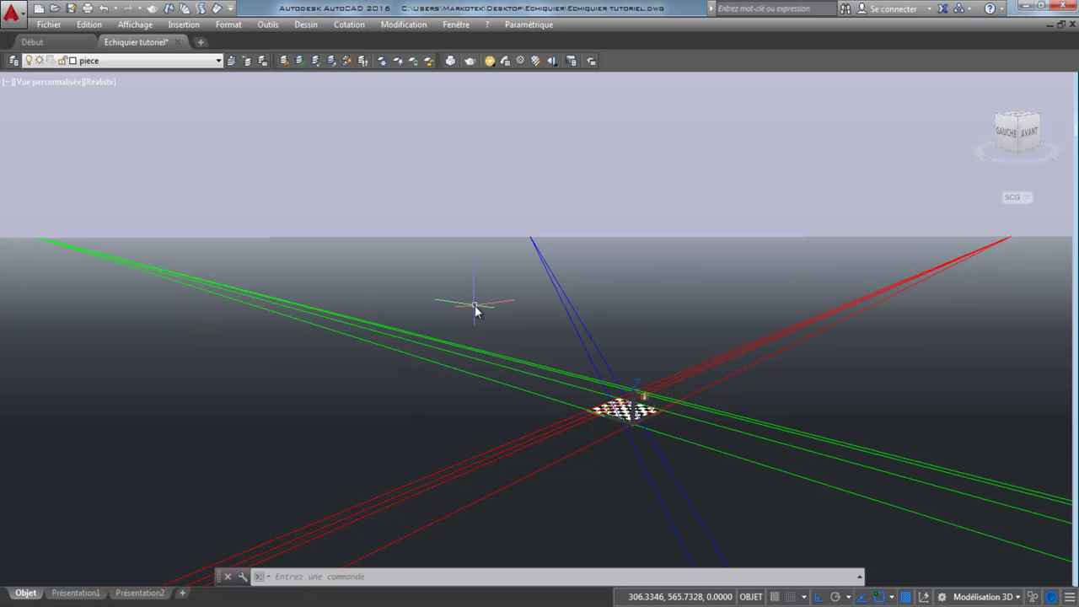
# Set the camera's Focale to 40 in Properties while running ORBITE3D.
pyautogui.hotkey('ctrl', '1')
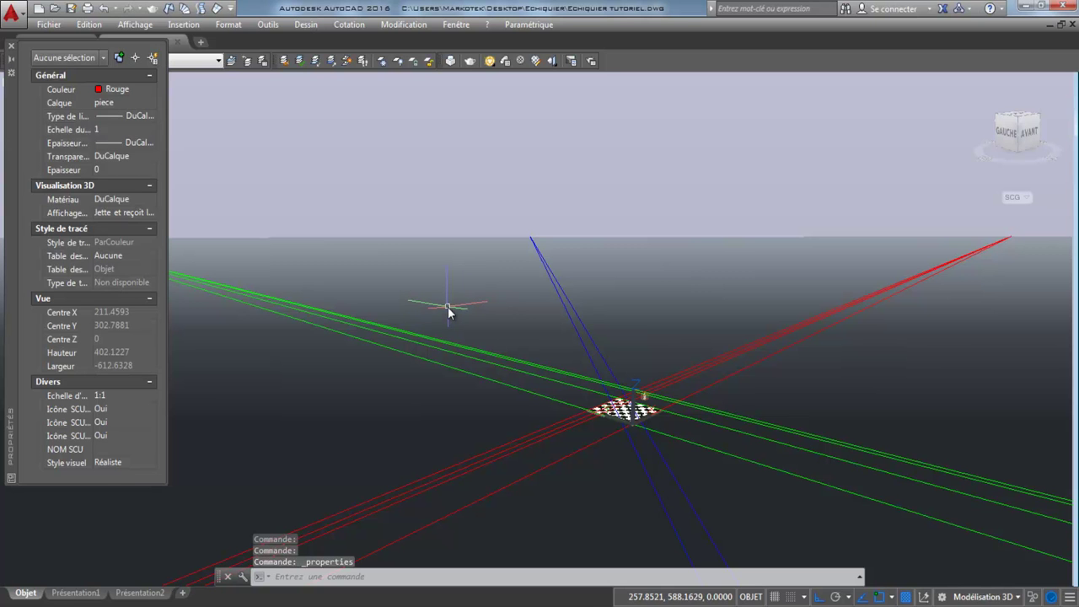
pyautogui.write('ORBI')
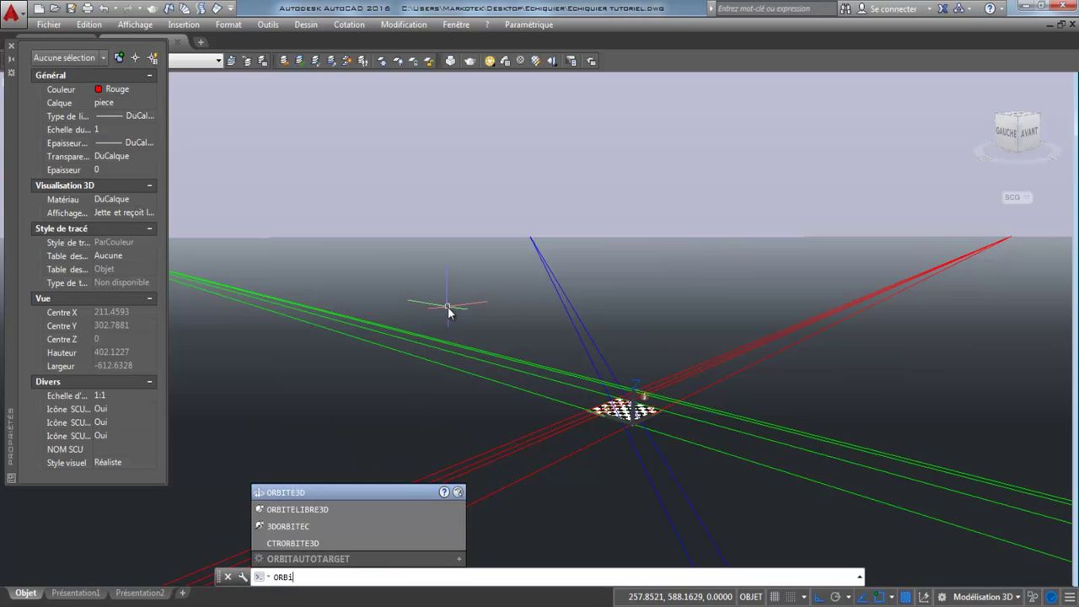
pyautogui.write('TE3D')
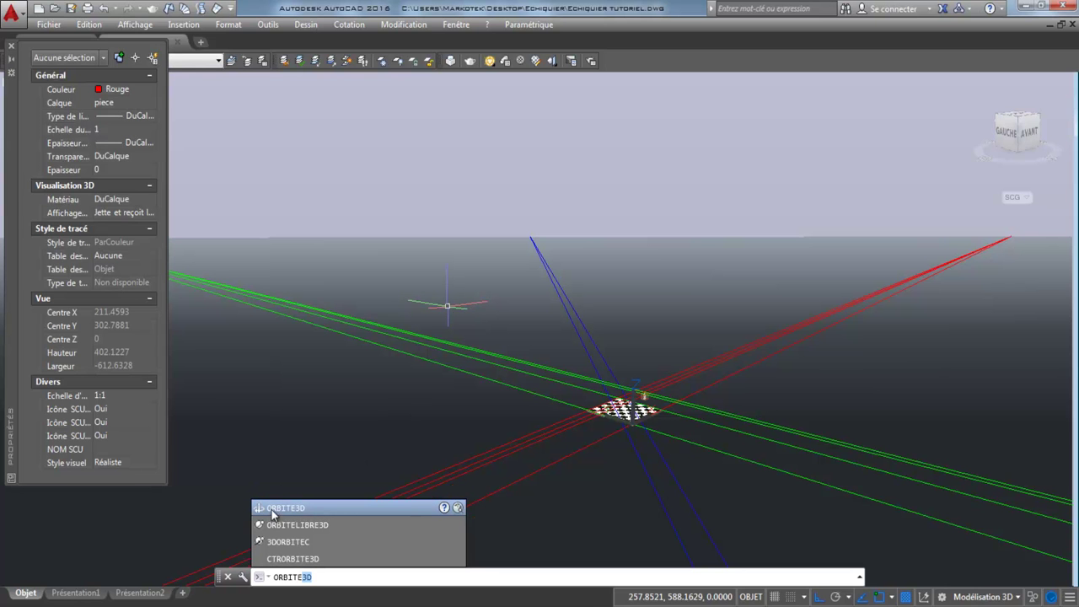
pyautogui.press('Return')
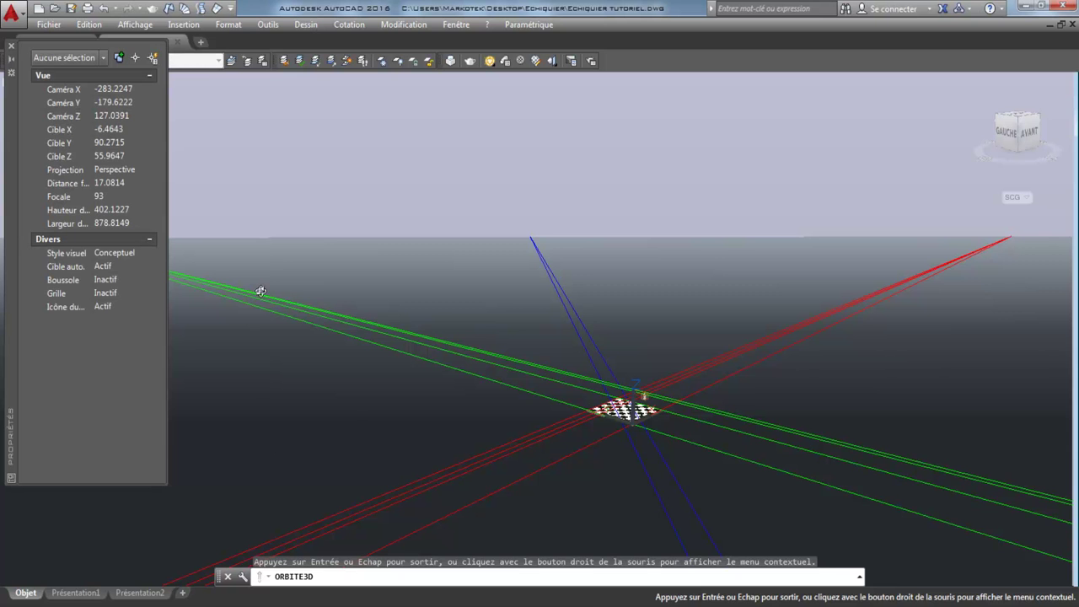
pyautogui.click(110, 197)
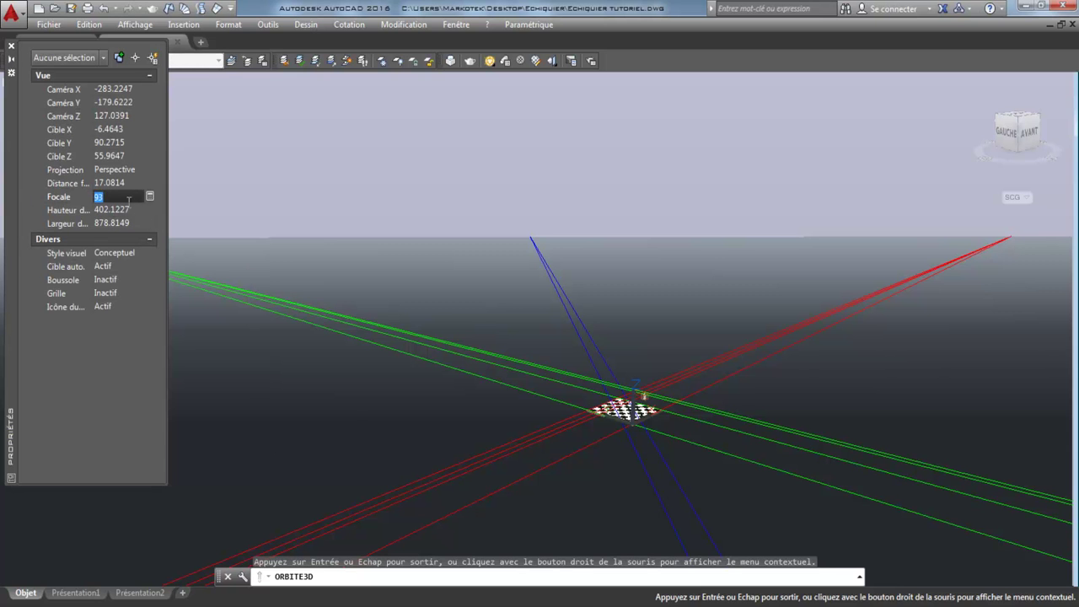
pyautogui.click(121, 196)
pyautogui.write('40')
pyautogui.press('Tab')
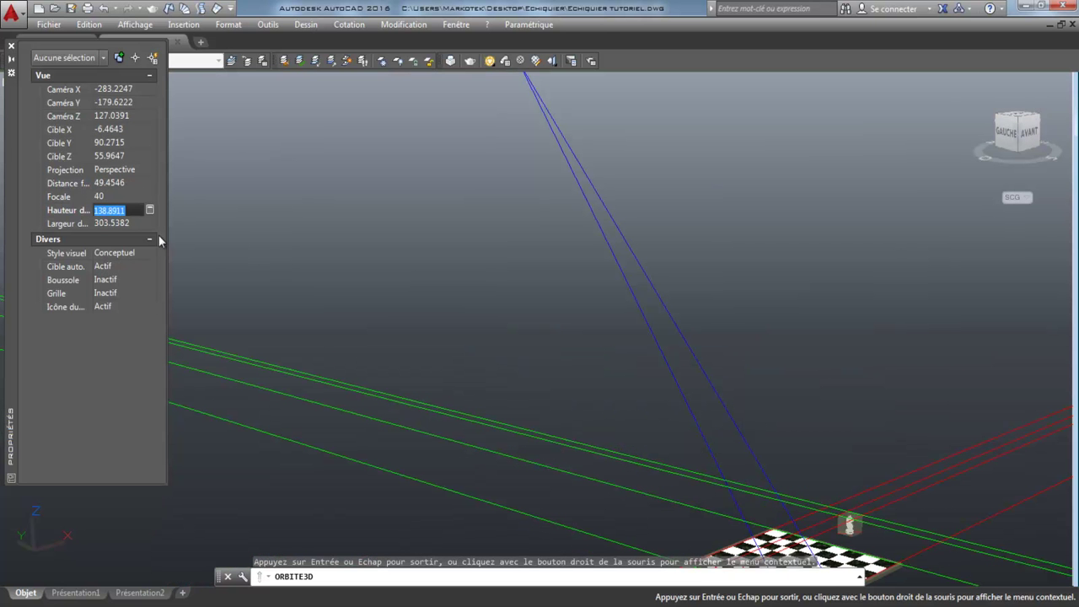
pyautogui.click(11, 47)
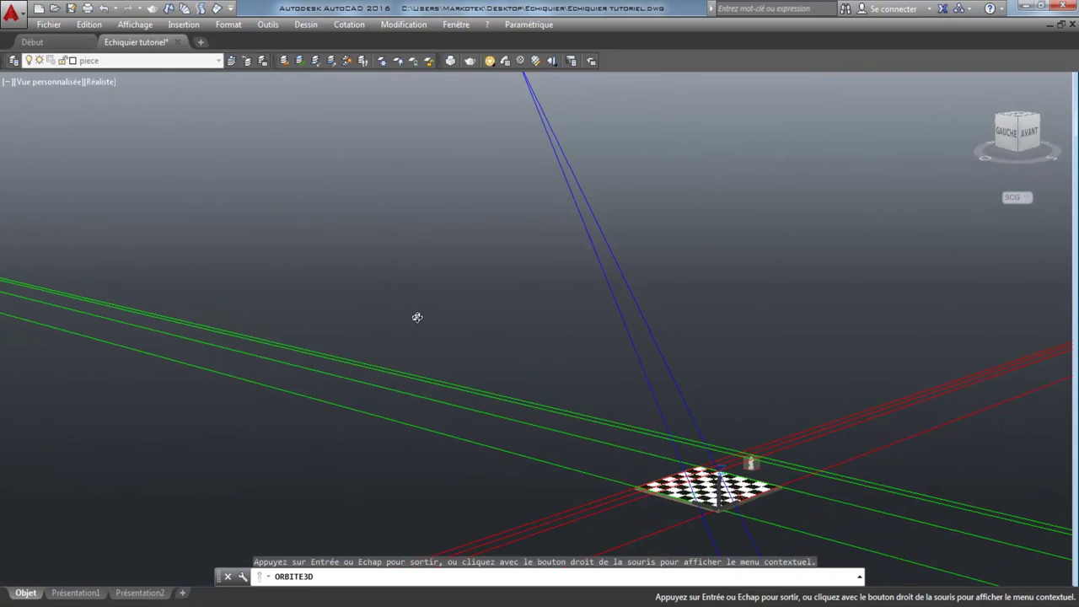
# Orbit so the chessboard and knight appear closer, left of centre.
pyautogui.moveTo(413, 315); pyautogui.dragTo(404, 313)
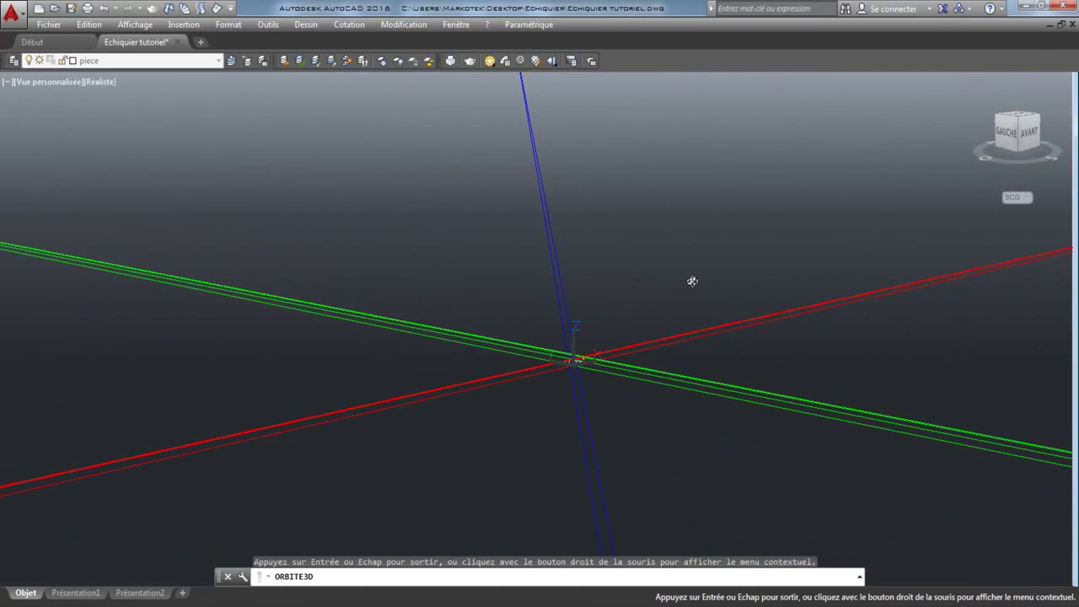
pyautogui.moveTo(693, 281)
pyautogui.mouseDown()
pyautogui.moveTo(678, 301)
pyautogui.moveTo(675, 258)
pyautogui.moveTo(672, 285)
pyautogui.mouseUp()
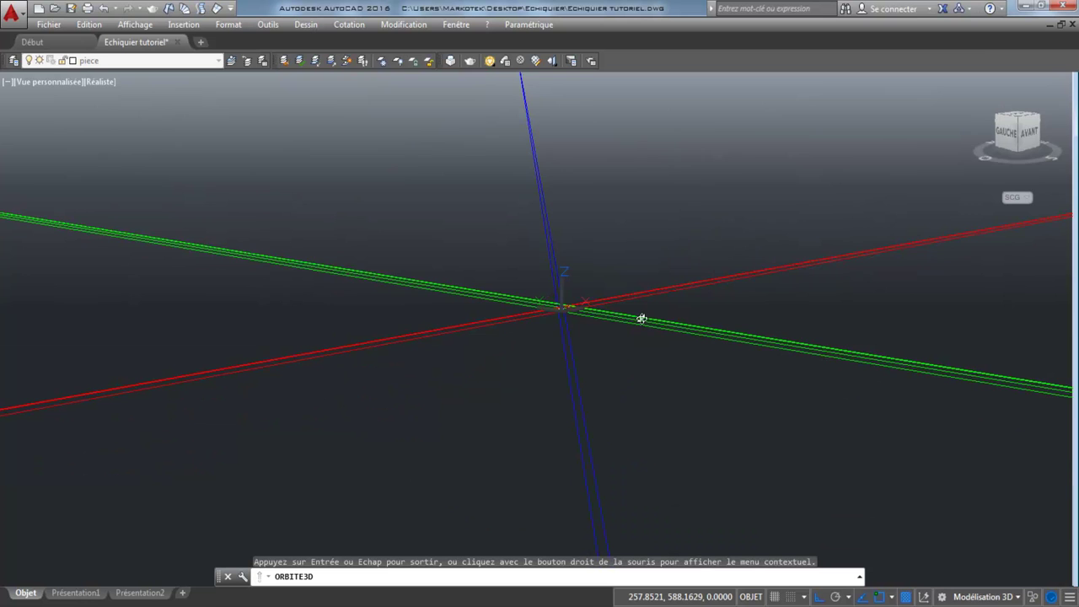
pyautogui.moveTo(642, 319); pyautogui.dragTo(538, 268)
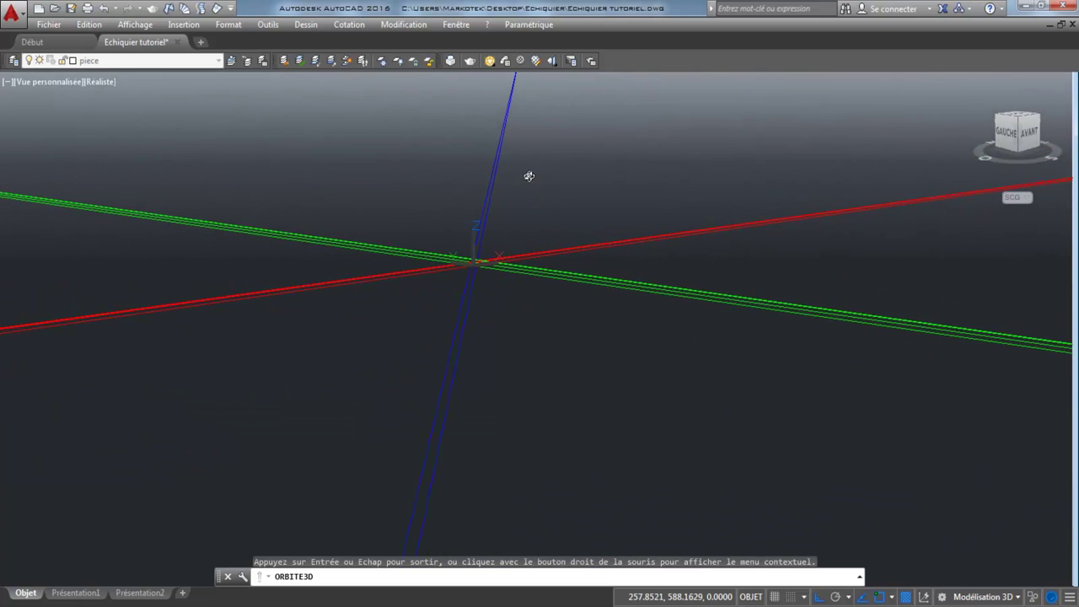
pyautogui.moveTo(529, 176); pyautogui.dragTo(530, 311)
pyautogui.moveTo(551, 224); pyautogui.dragTo(422, 269)
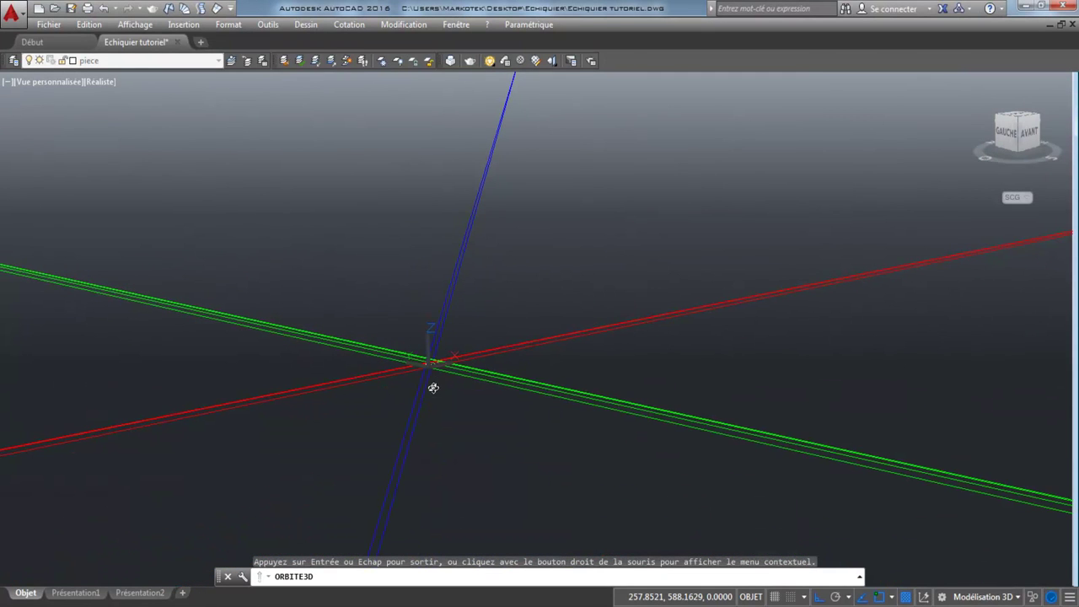
pyautogui.moveTo(434, 388); pyautogui.dragTo(359, 367)
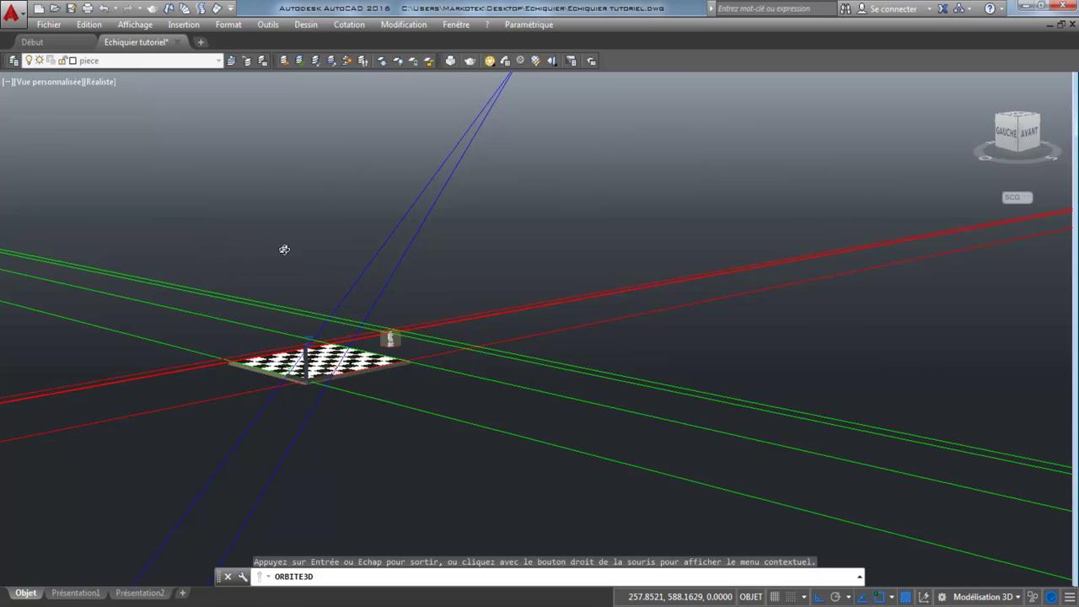
# Restore the camera's Focale from 40 to 93 in Properties during 3D orbit.
pyautogui.press('Escape')
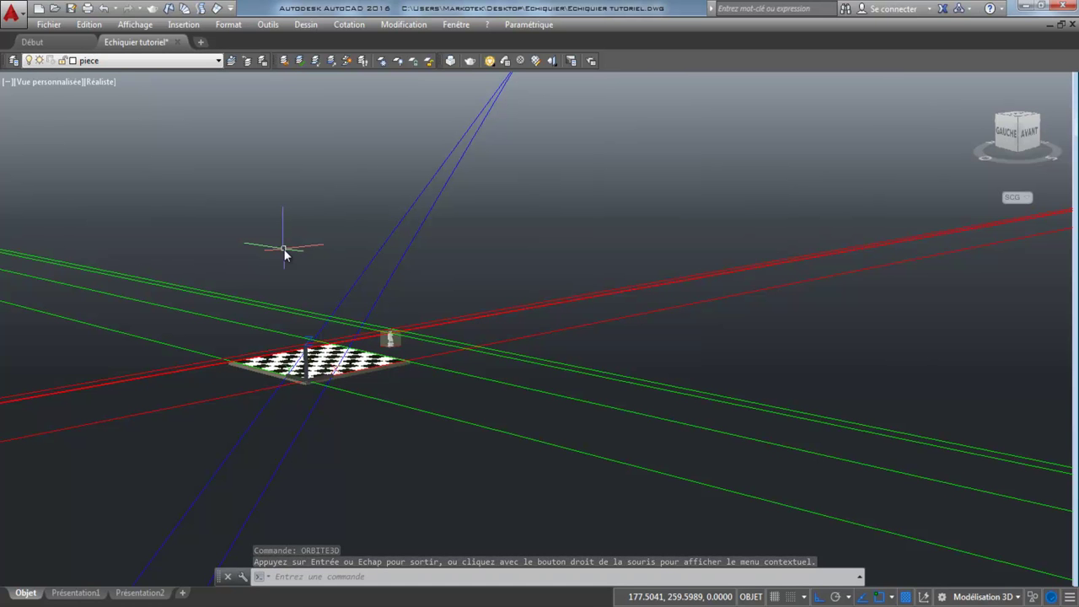
pyautogui.write('o')
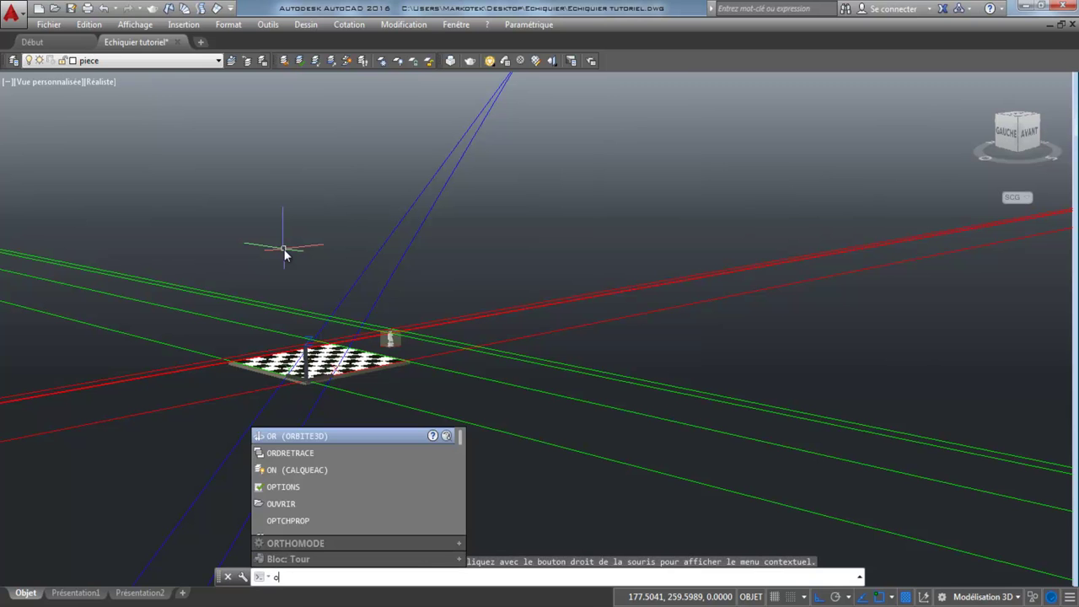
pyautogui.write('rbite')
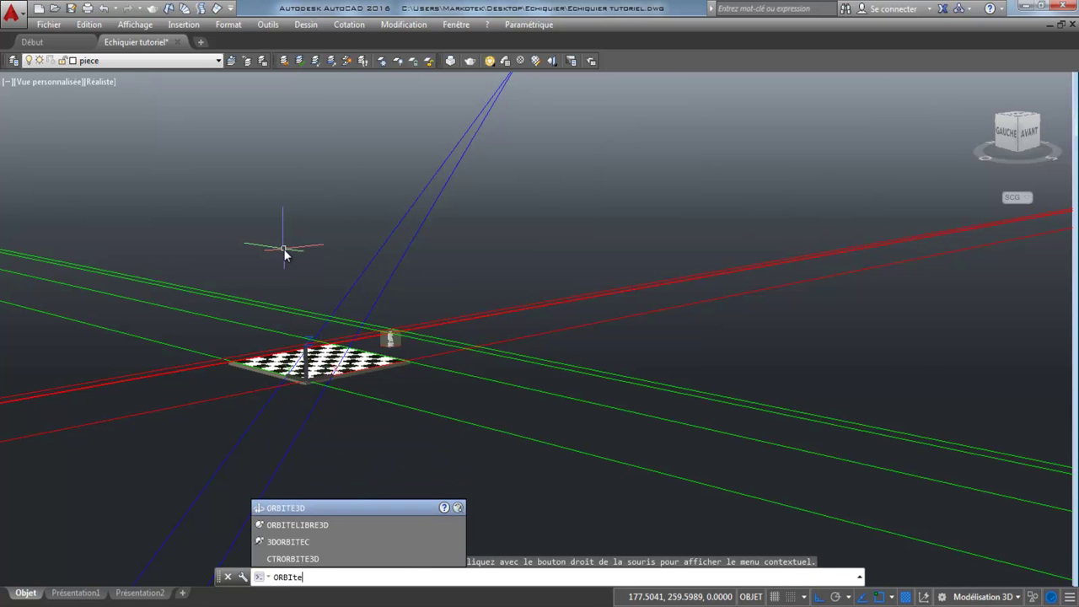
pyautogui.click(298, 510)
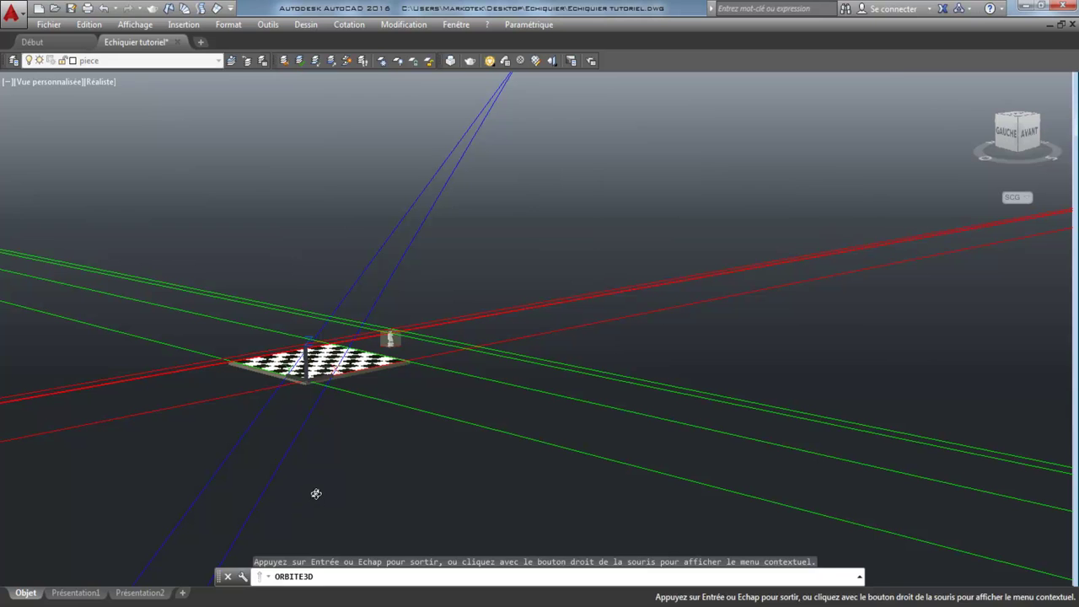
pyautogui.press('Escape')
pyautogui.hotkey('ctrl', '1')
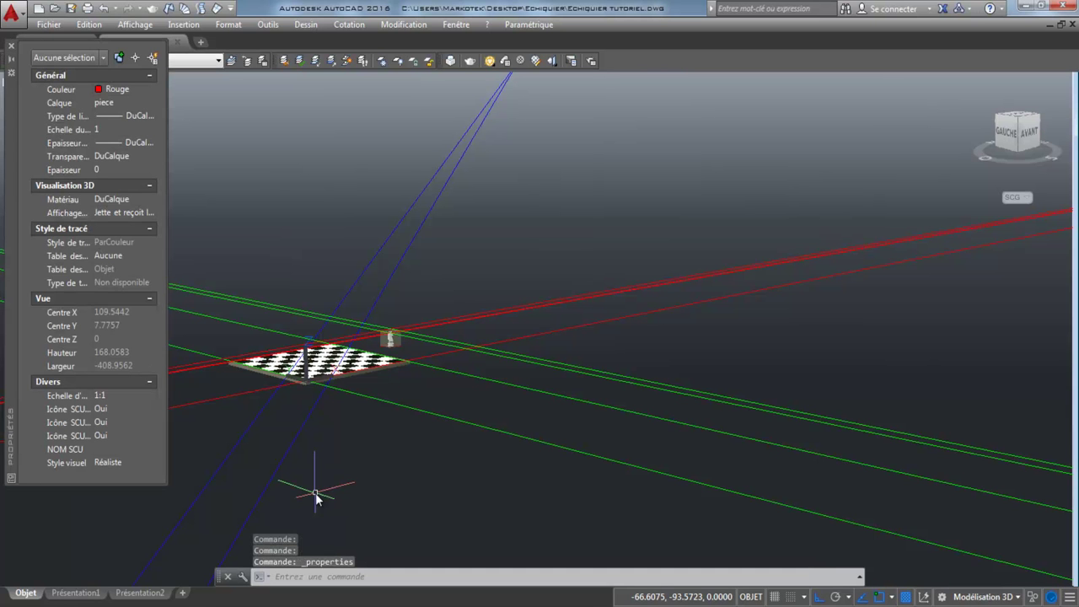
pyautogui.write('orbite')
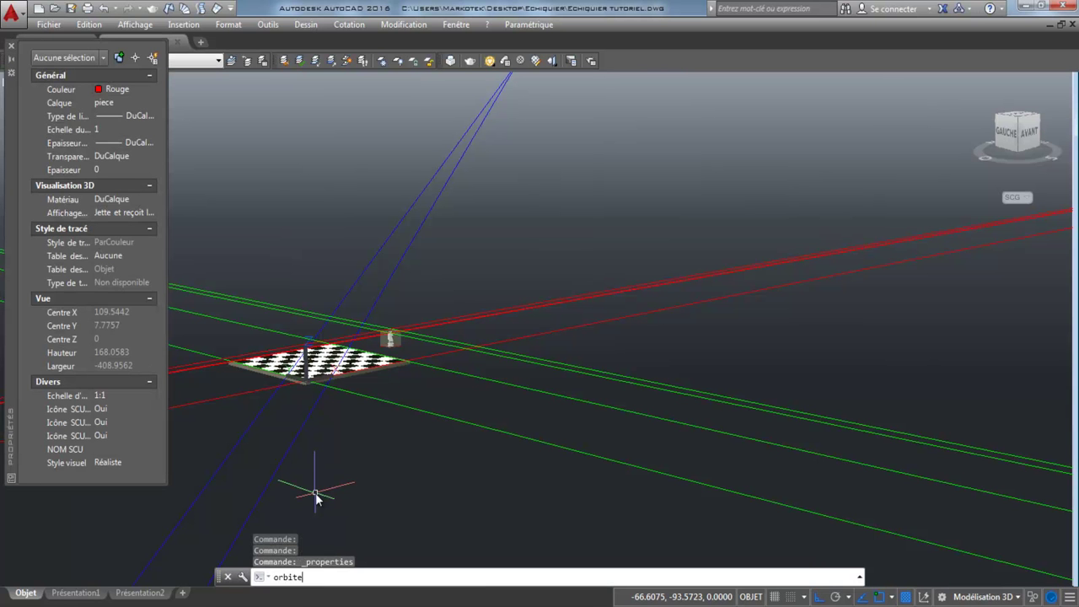
pyautogui.press('Return')
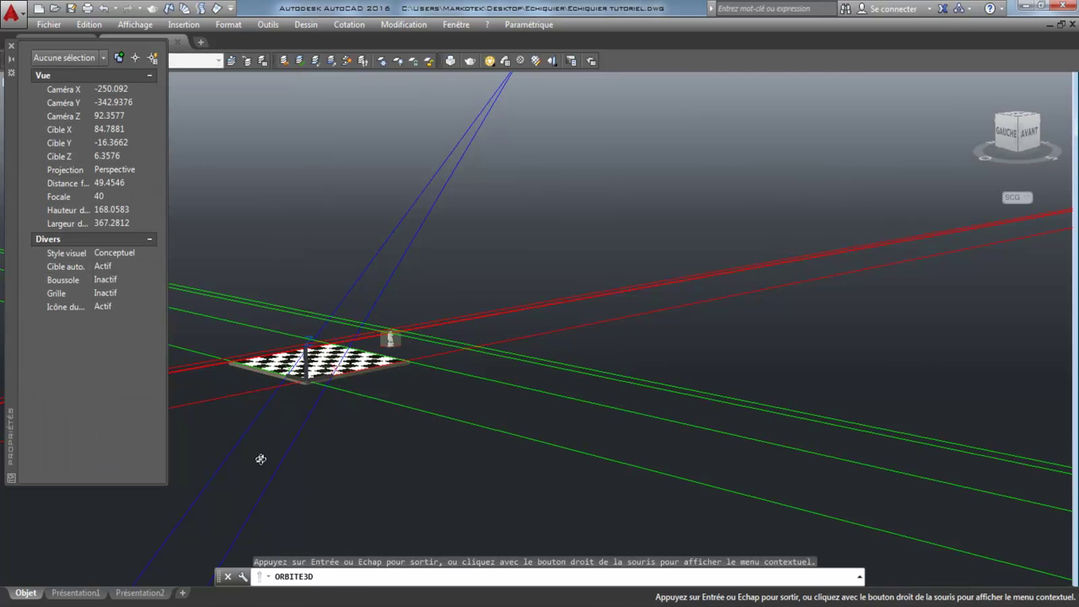
pyautogui.click(114, 196)
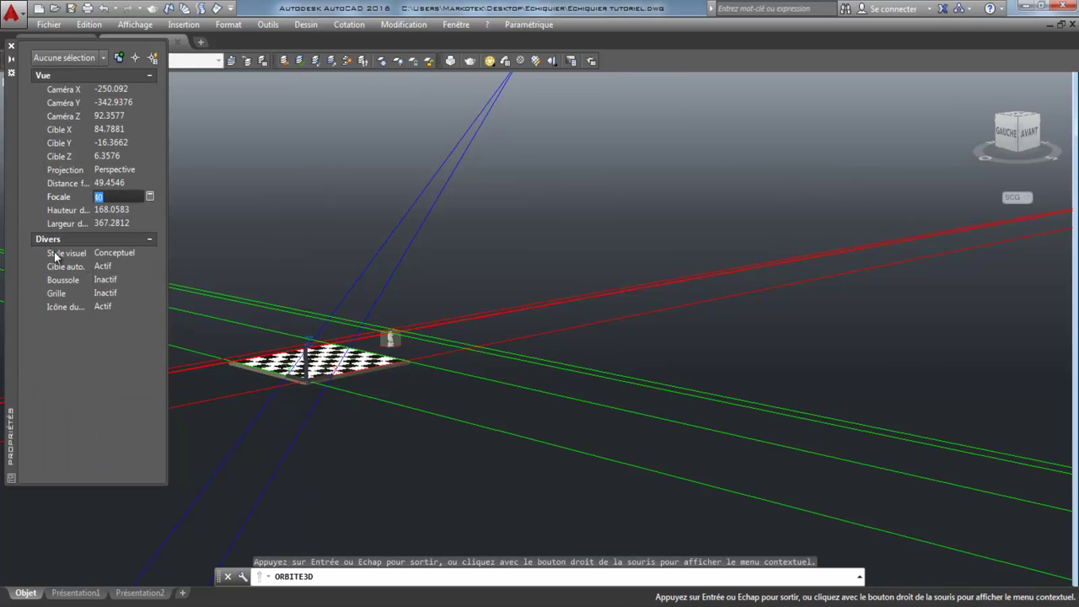
pyautogui.write('9')
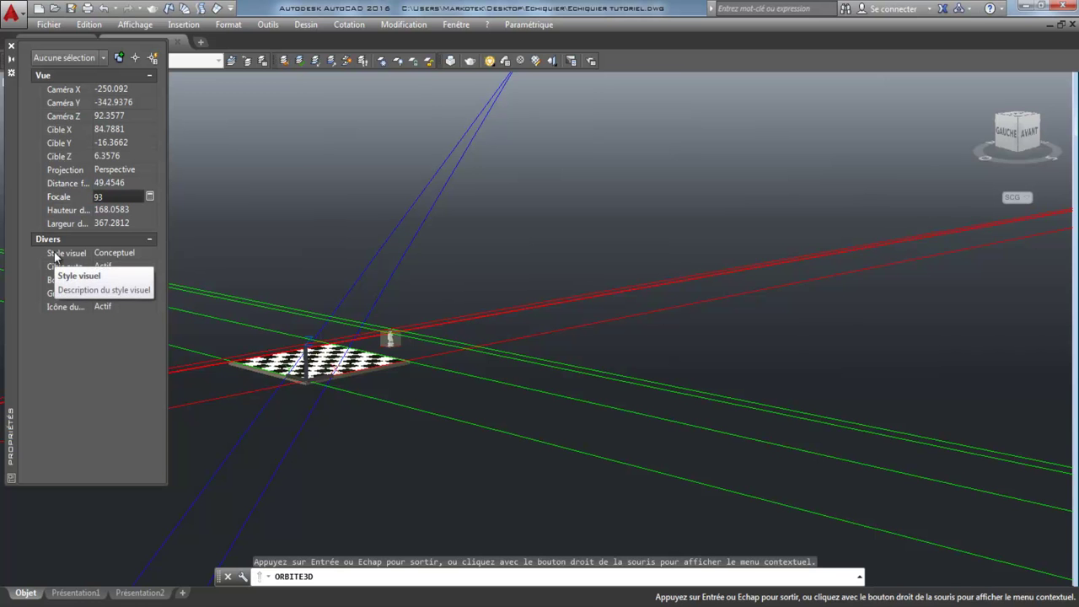
pyautogui.write('3')
pyautogui.press('Tab')
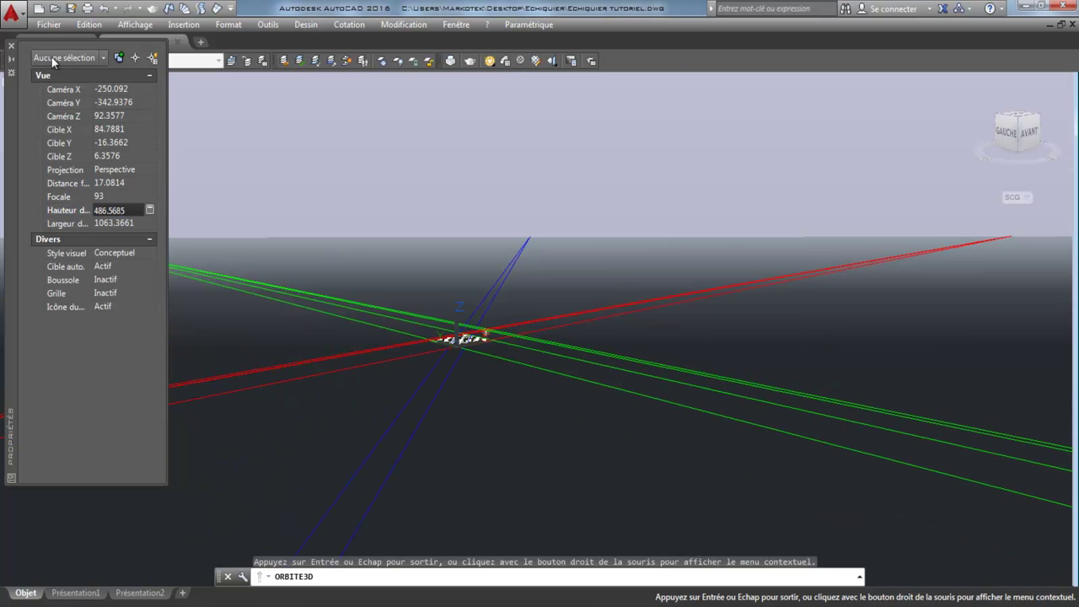
pyautogui.click(11, 46)
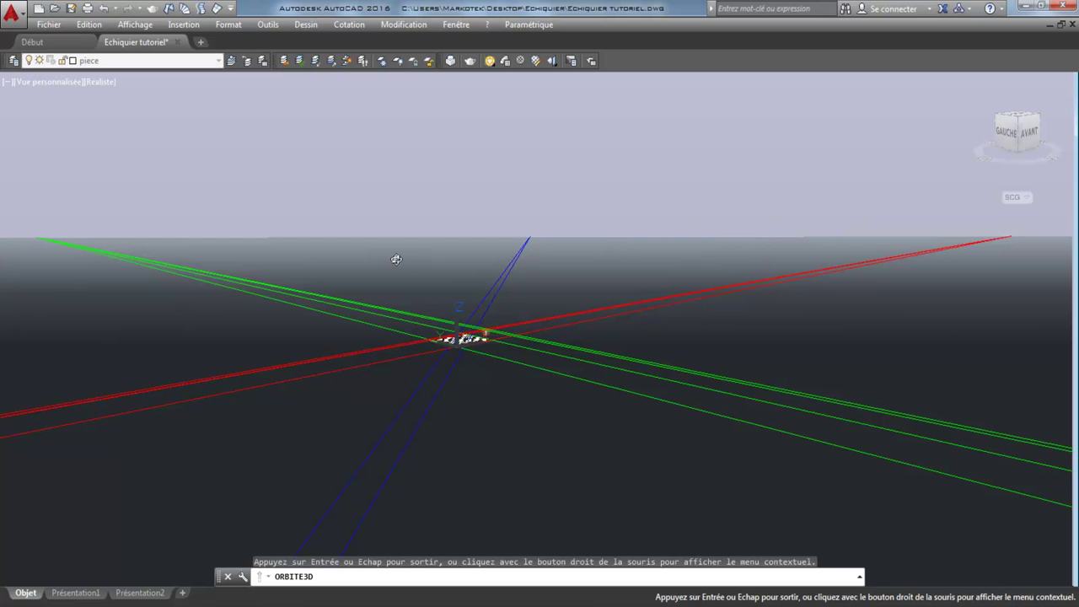
# Open the View Manager with VUE and select the Pers1 saved view.
pyautogui.press('Escape')
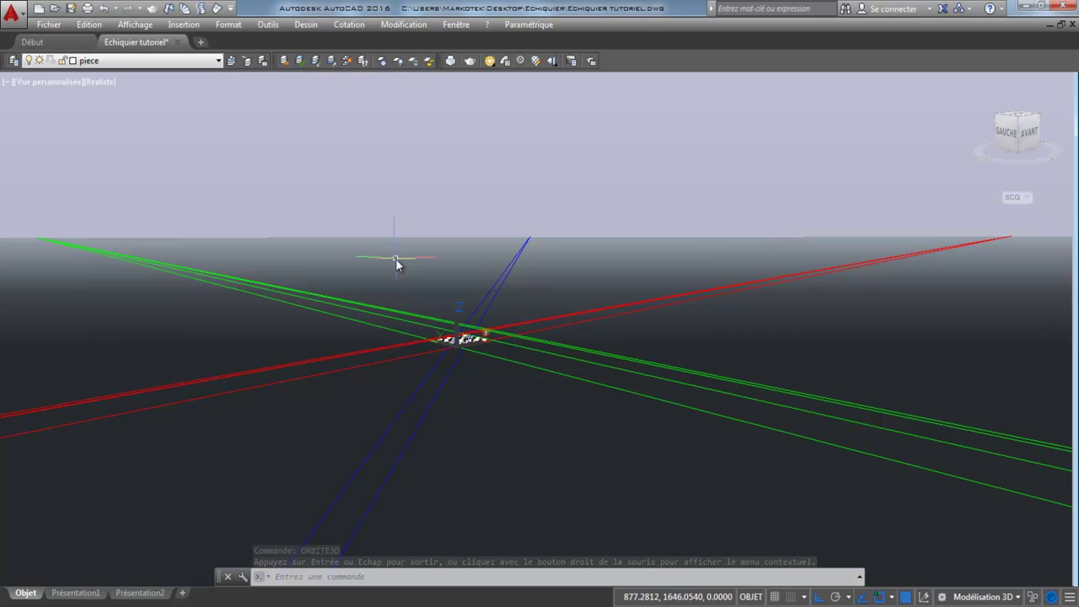
pyautogui.write('vue')
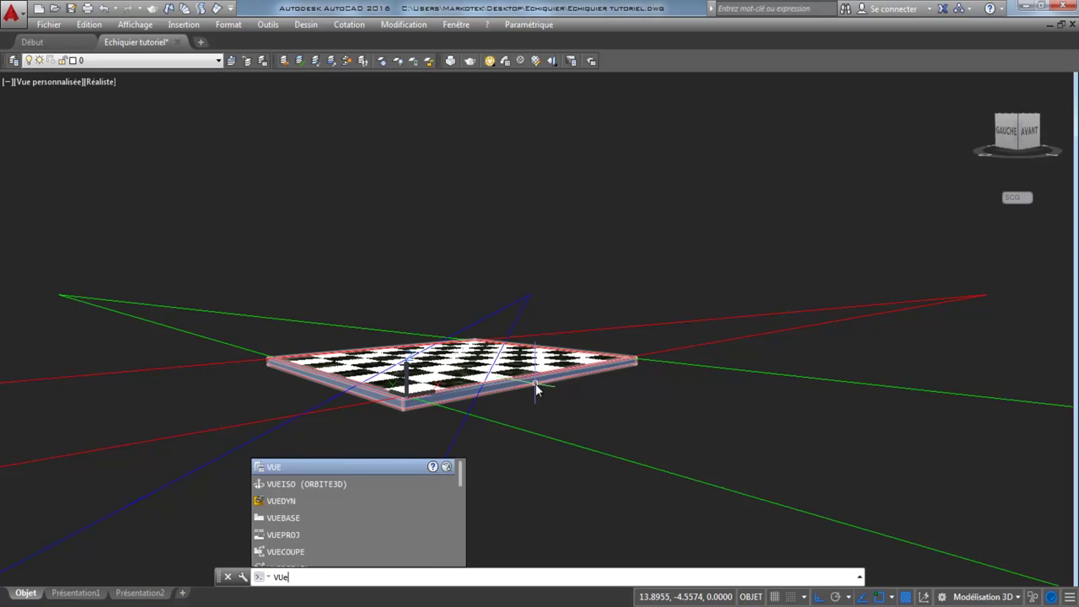
pyautogui.press('Return')
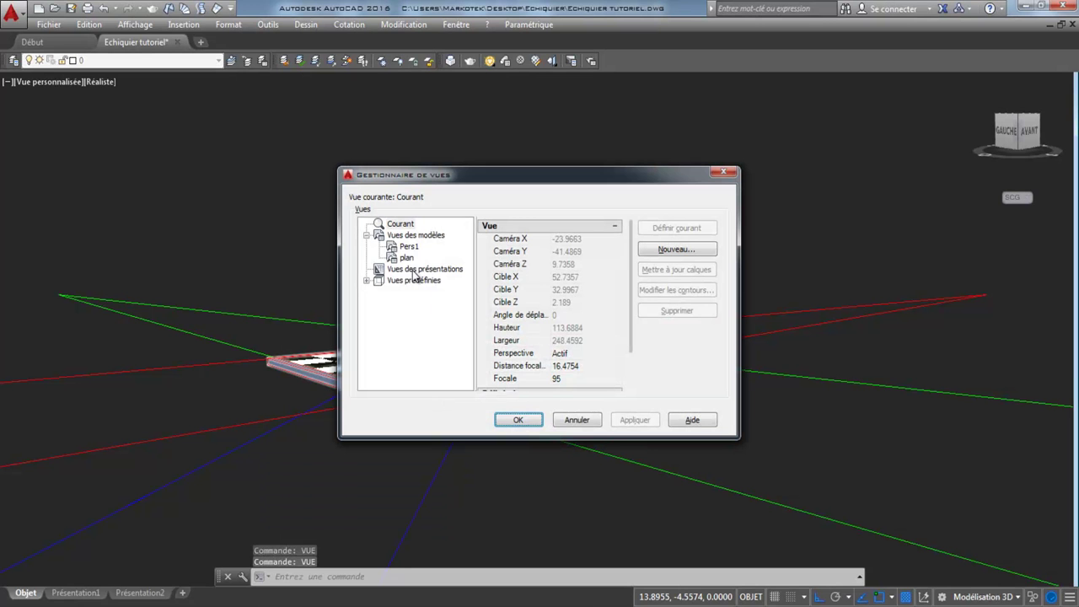
pyautogui.click(408, 246)
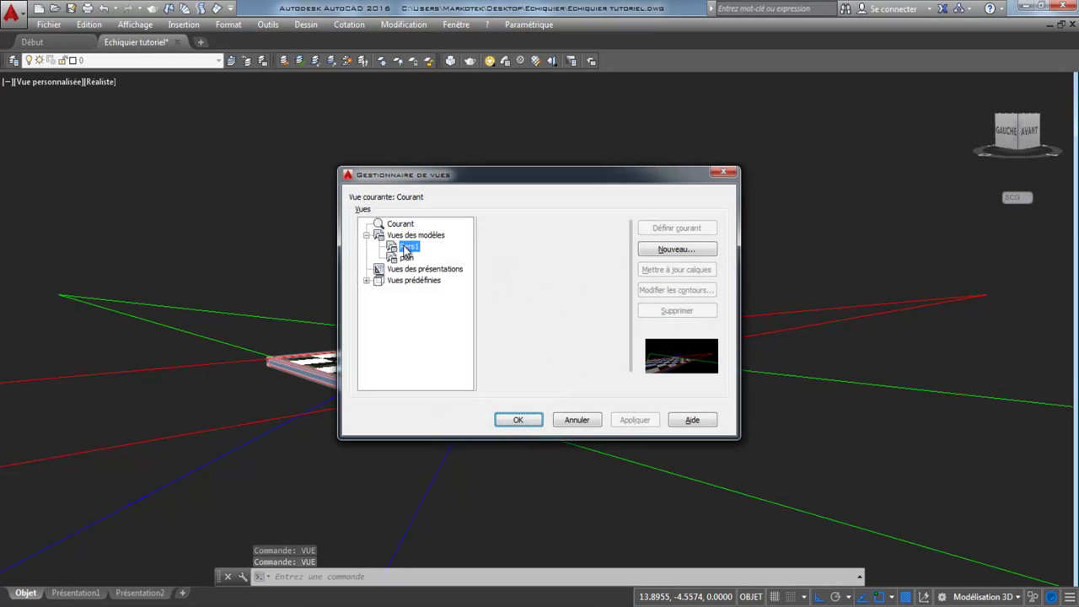
pyautogui.moveTo(632, 257)
pyautogui.mouseDown()
pyautogui.moveTo(628, 285)
pyautogui.moveTo(628, 264)
pyautogui.mouseUp()
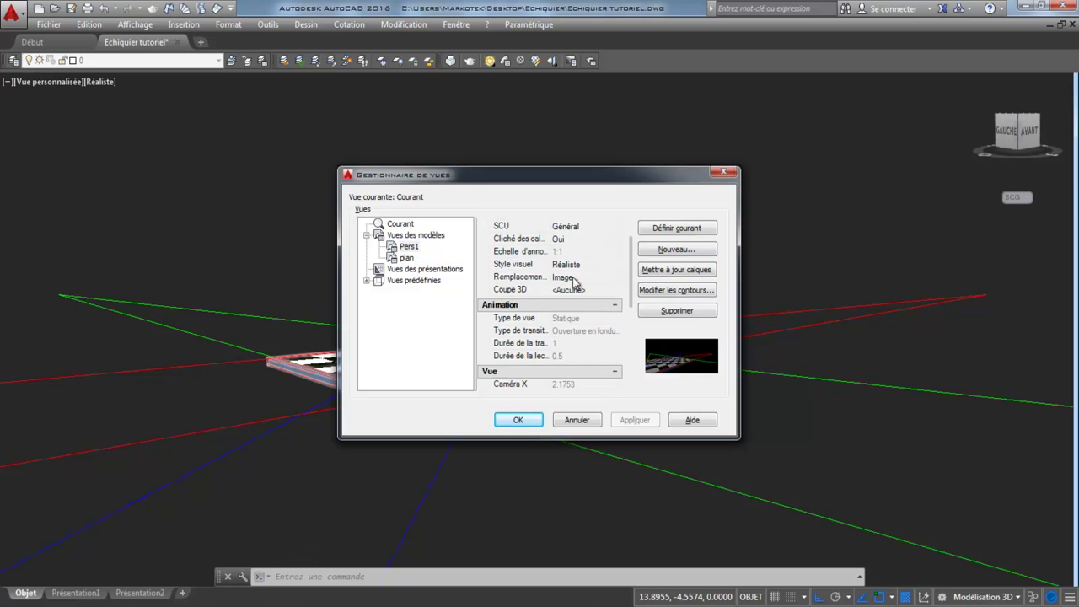
# Set Pers1's background override to the image Sans titre-2.jpg, apply it, and display the view.
pyautogui.click(618, 278)
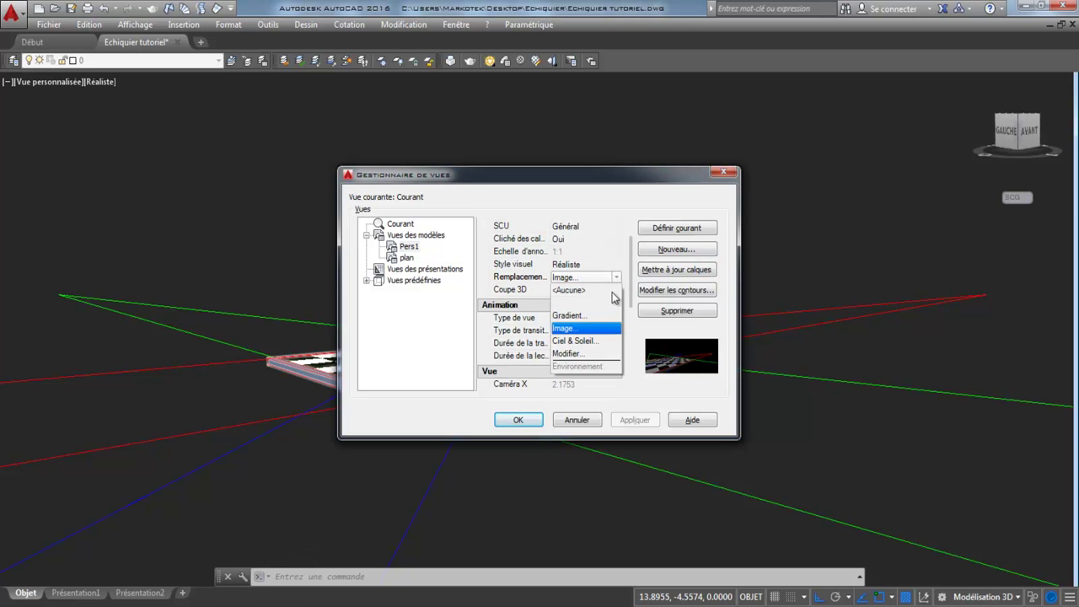
pyautogui.click(576, 355)
pyautogui.click(565, 201)
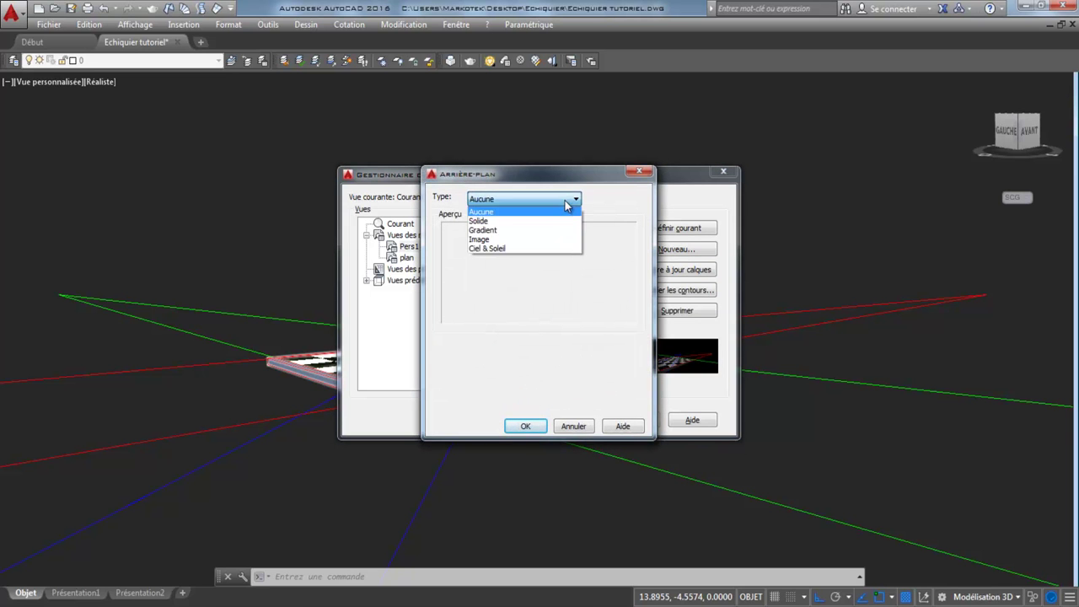
pyautogui.click(493, 252)
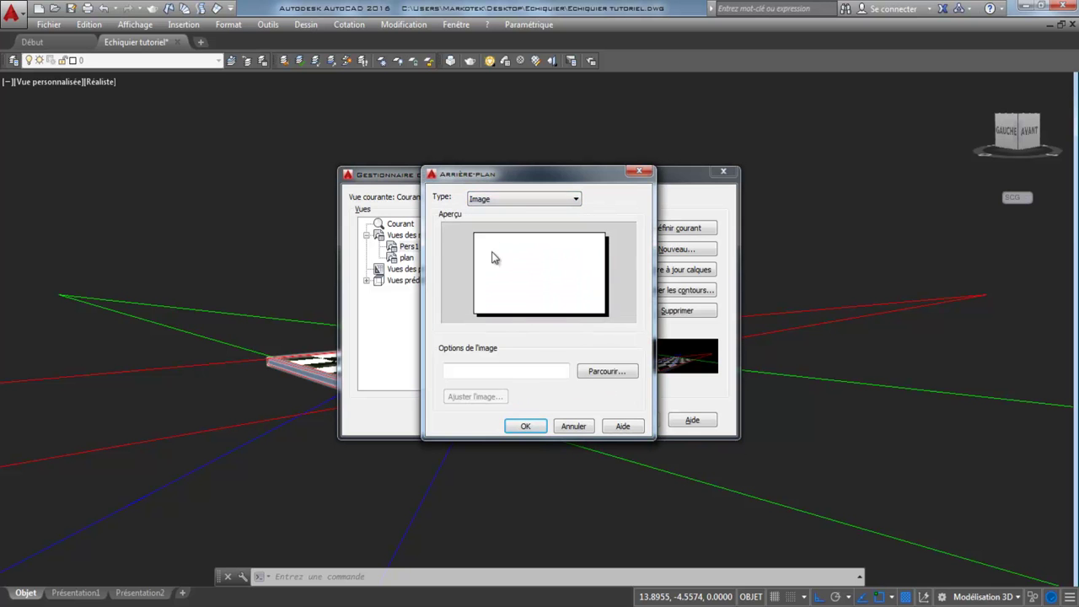
pyautogui.click(605, 371)
pyautogui.click(425, 193)
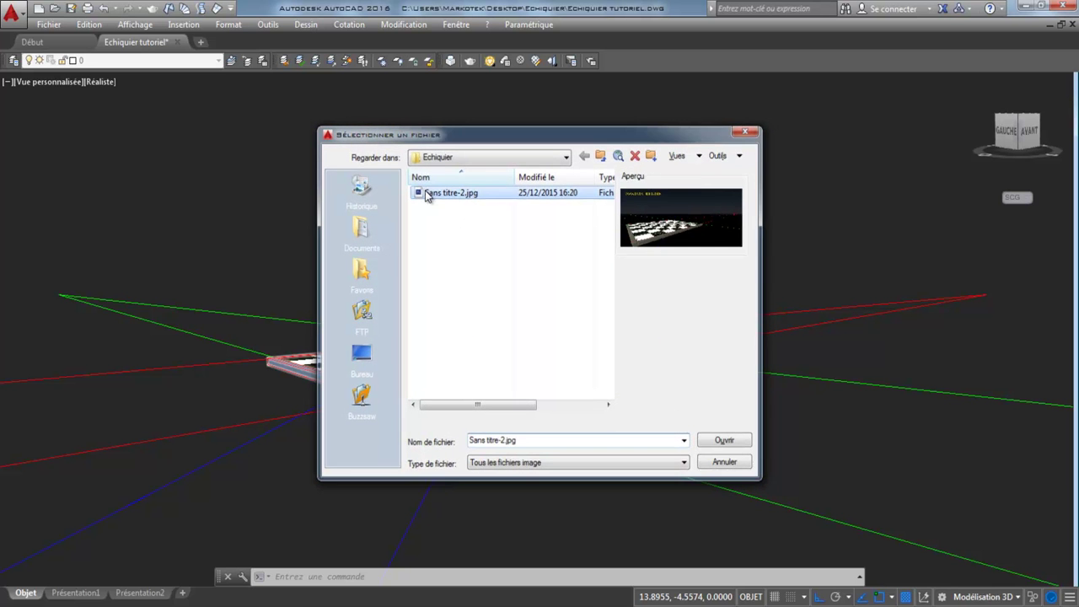
pyautogui.click(708, 440)
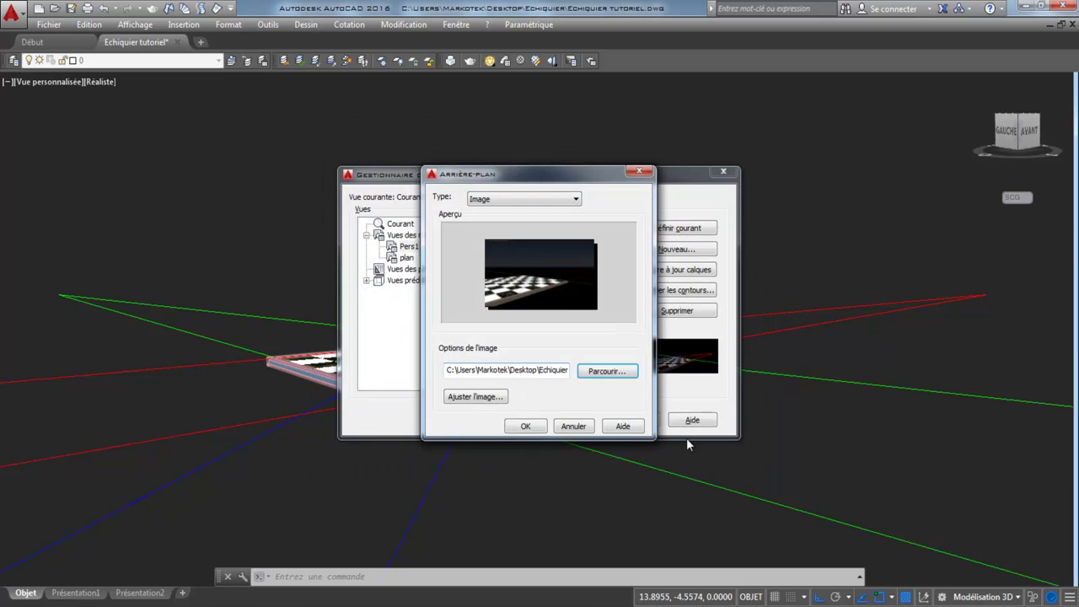
pyautogui.click(540, 431)
pyautogui.click(629, 422)
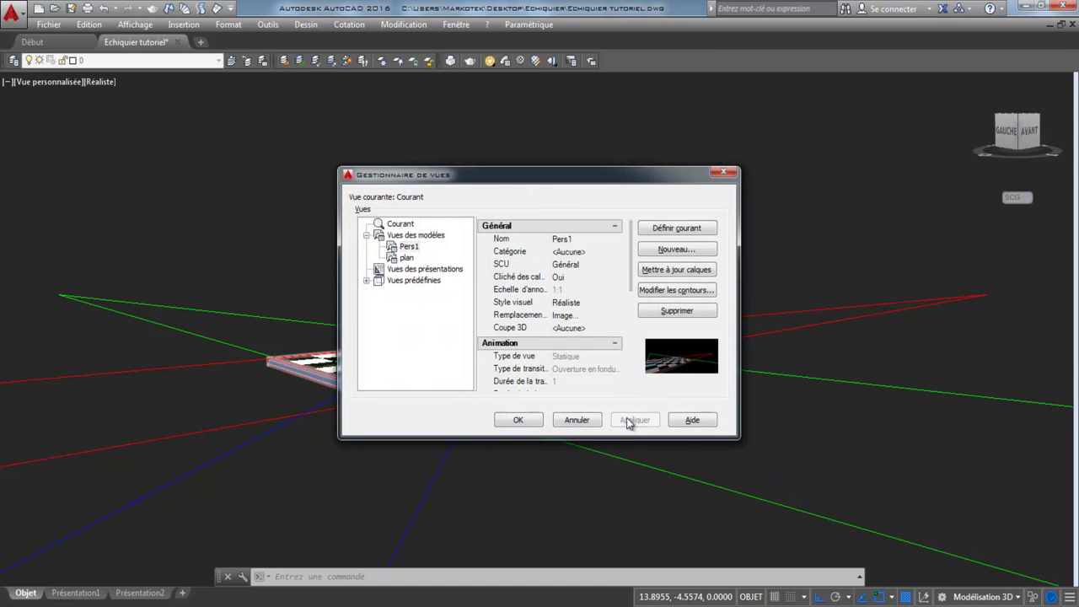
pyautogui.click(518, 420)
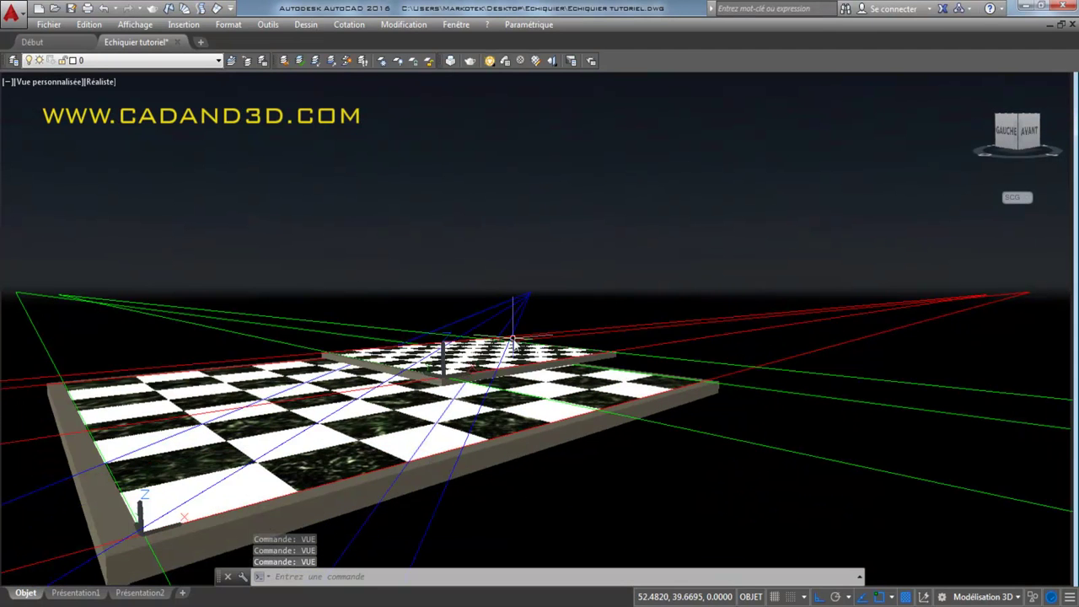
# Change the camera's Focale from 95 to 93 in Properties during 3DORBIT, then exit orbit.
pyautogui.moveTo(504, 439)
pyautogui.keyDown('shift'); pyautogui.mouseDown(button='middle')
pyautogui.moveTo(491, 466)
pyautogui.moveTo(509, 438)
pyautogui.mouseUp(button='middle'); pyautogui.keyUp('shift')
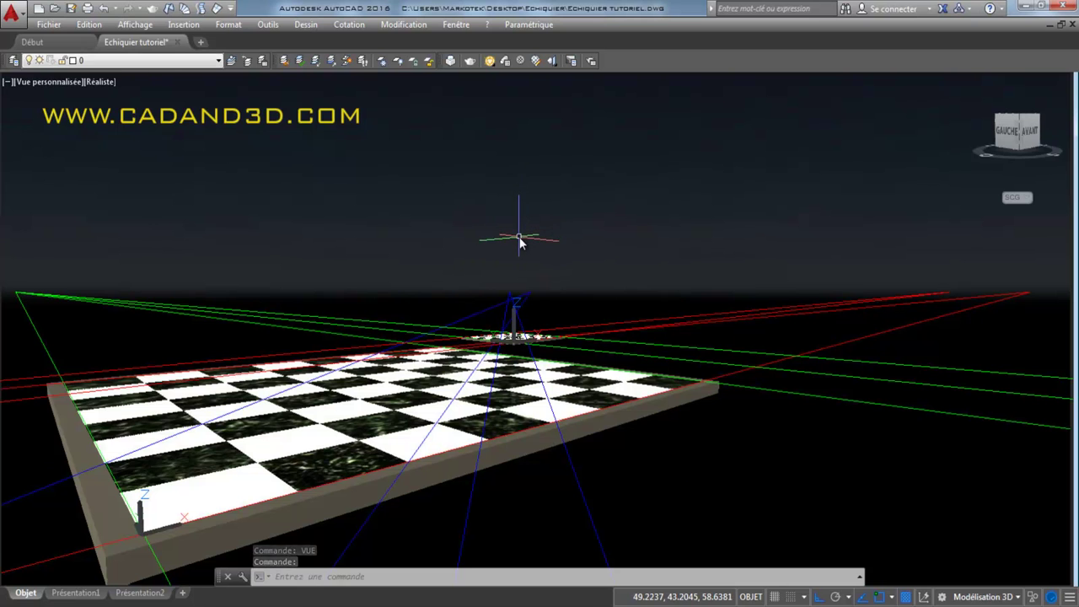
pyautogui.hotkey('ctrl', '1')
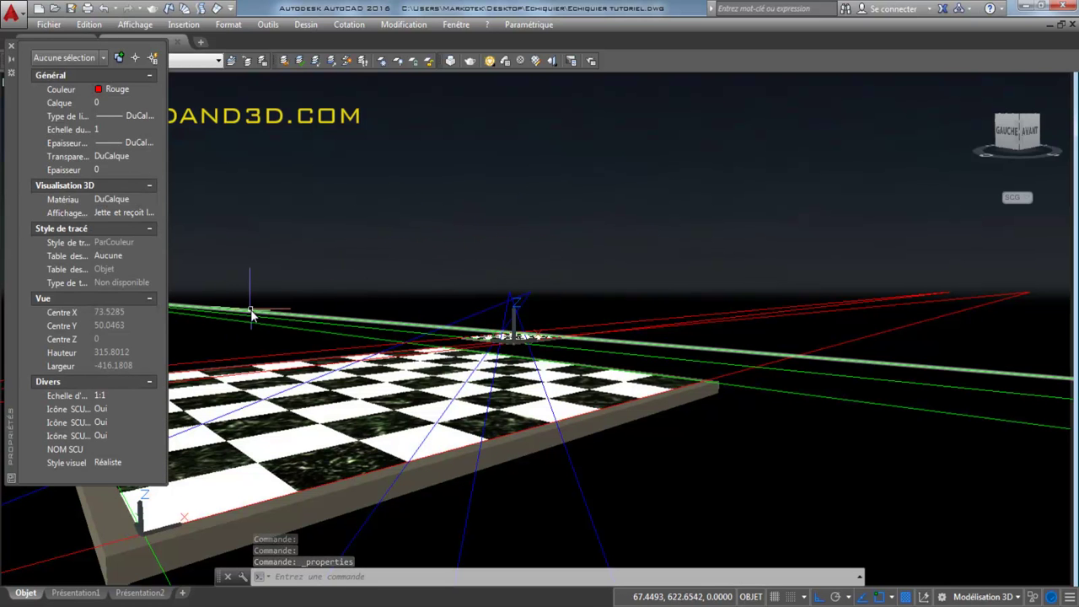
pyautogui.write('3do')
pyautogui.press('Return')
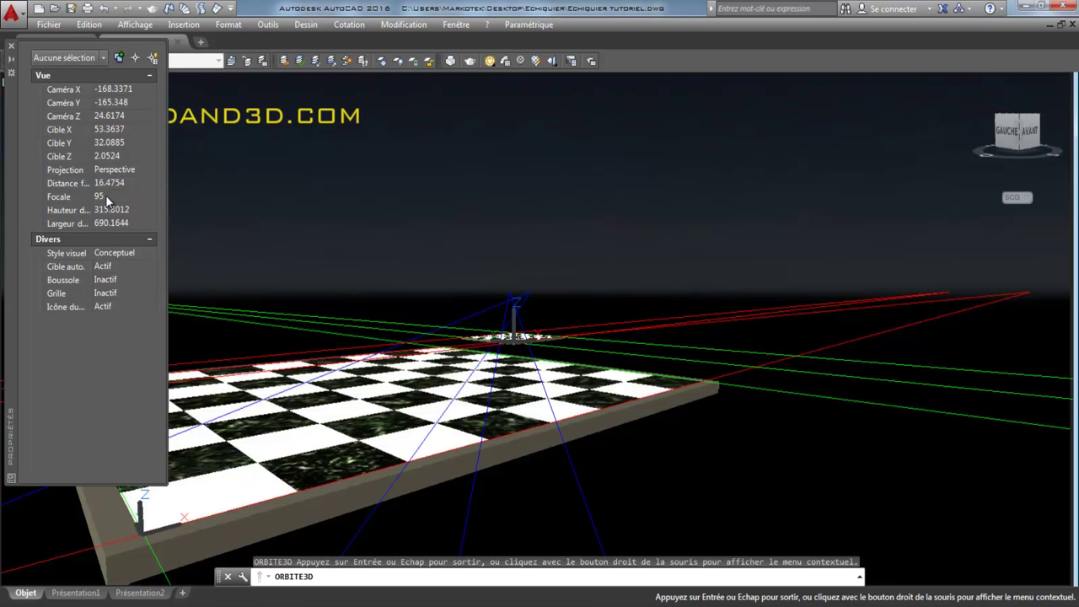
pyautogui.click(105, 195)
pyautogui.write('93')
pyautogui.click(120, 209)
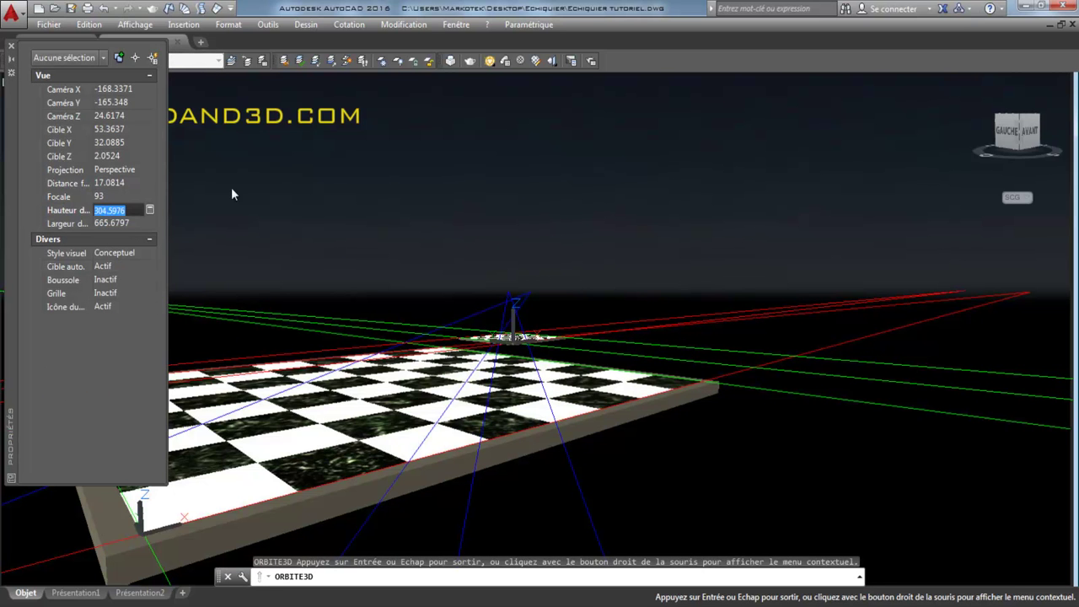
pyautogui.click(12, 49)
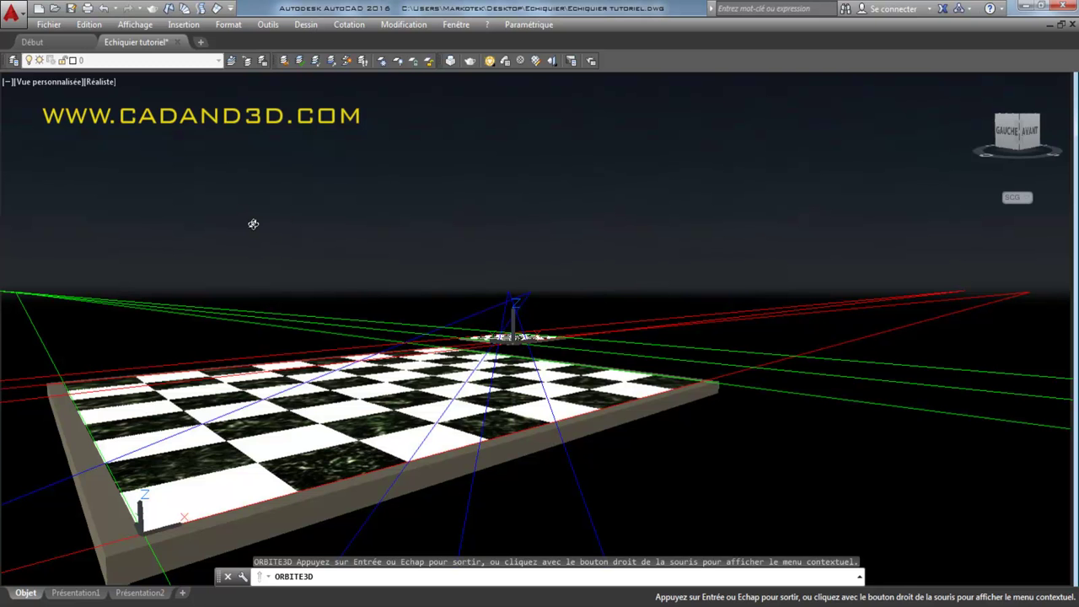
pyautogui.press('Escape')
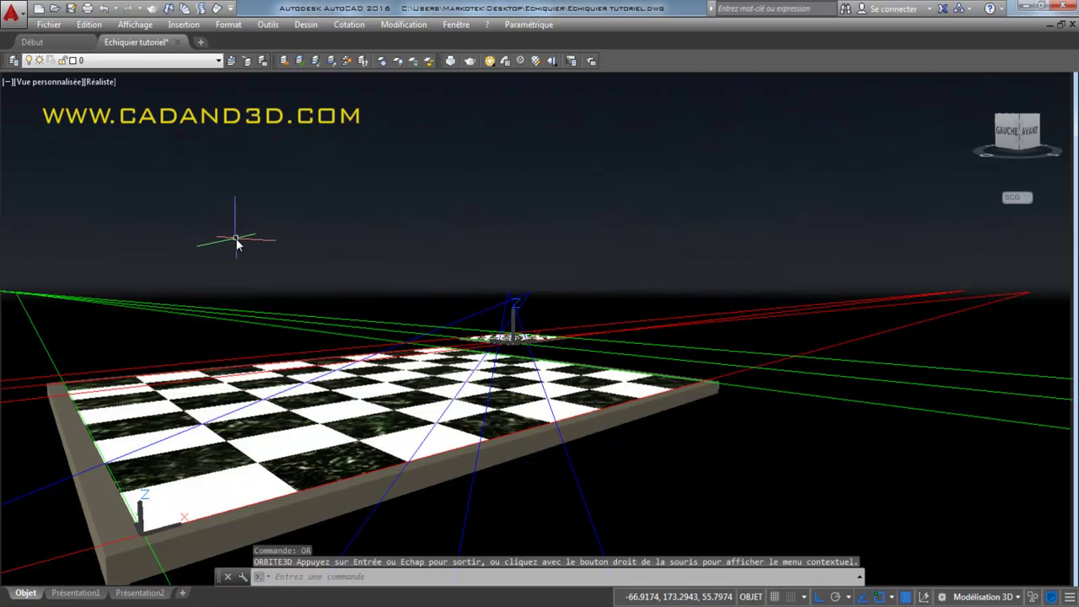
# Nudge the perspective view slightly with 3D Orbit, then toggle the Properties palette.
pyautogui.moveTo(236, 243)
pyautogui.keyDown('shift'); pyautogui.mouseDown(button='middle')
pyautogui.moveTo(265, 246)
pyautogui.moveTo(248, 236)
pyautogui.mouseUp(button='middle'); pyautogui.keyUp('shift')
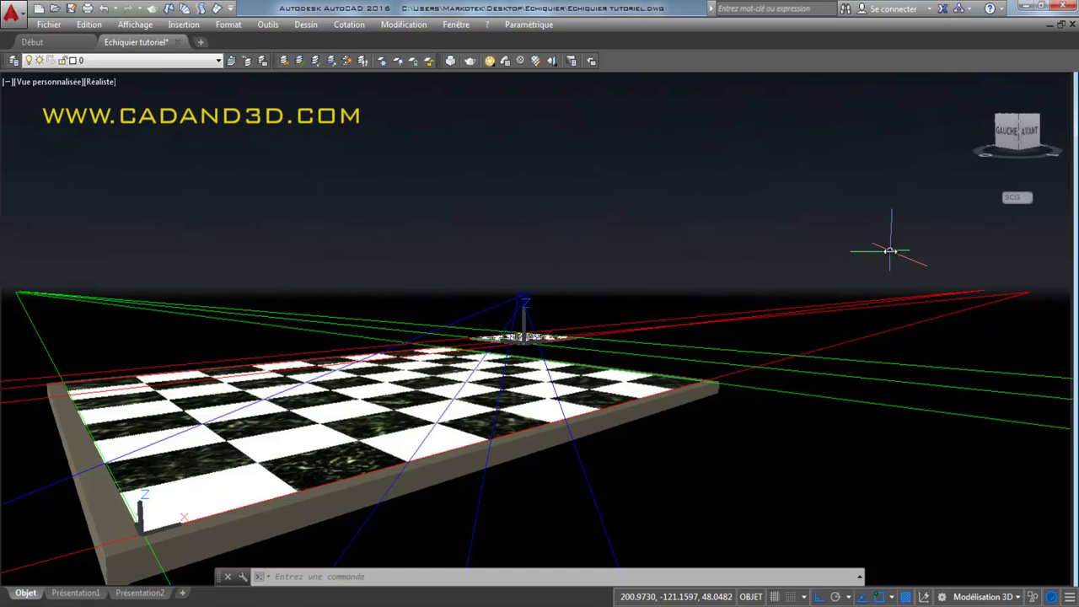
pyautogui.hotkey('ctrl', '1')
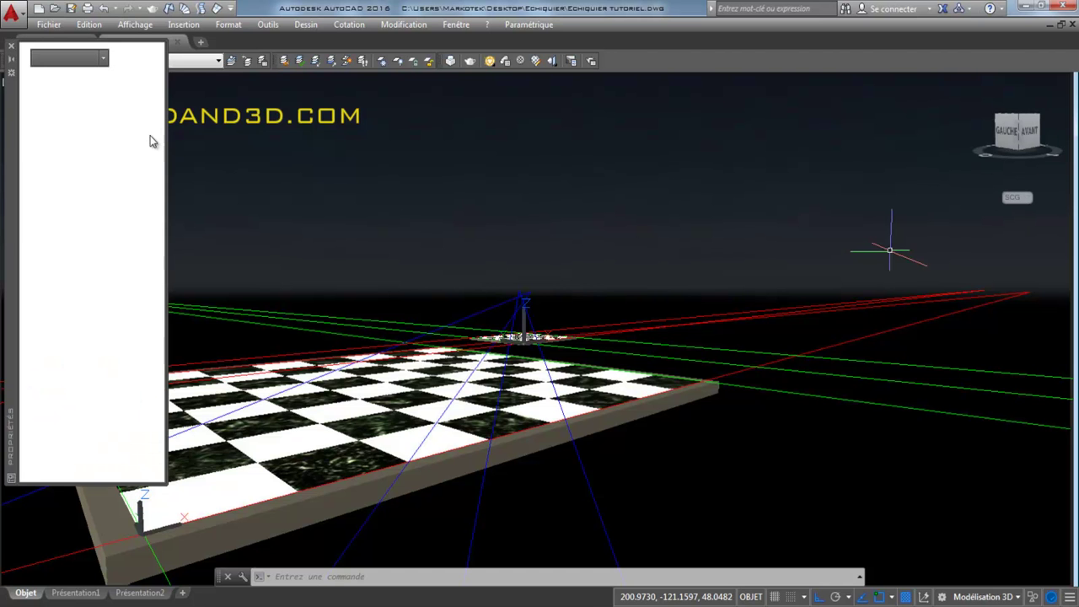
pyautogui.hotkey('ctrl', '1')
# Reduce the camera's Focale (focal length) to 90 in Properties.
pyautogui.write('o')
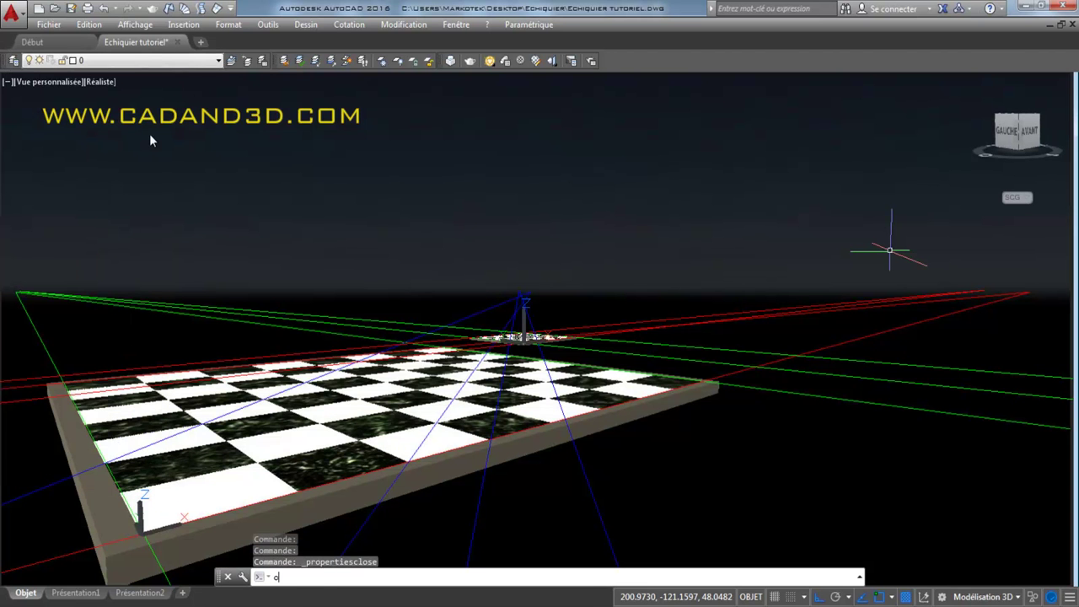
pyautogui.write('r')
pyautogui.press('Return')
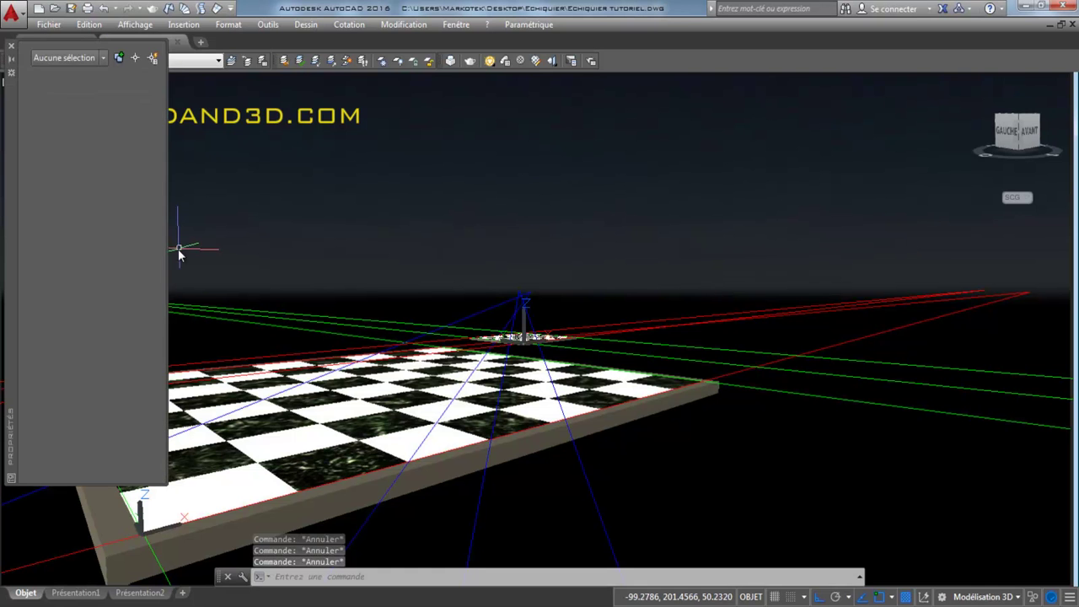
pyautogui.write('o')
pyautogui.press('Return')
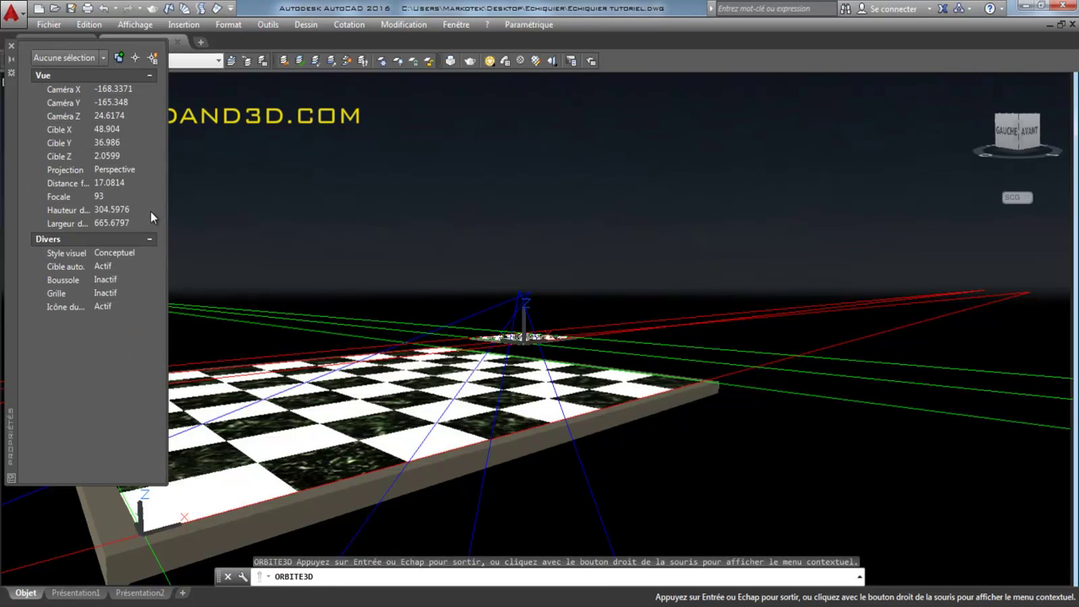
pyautogui.click(116, 197)
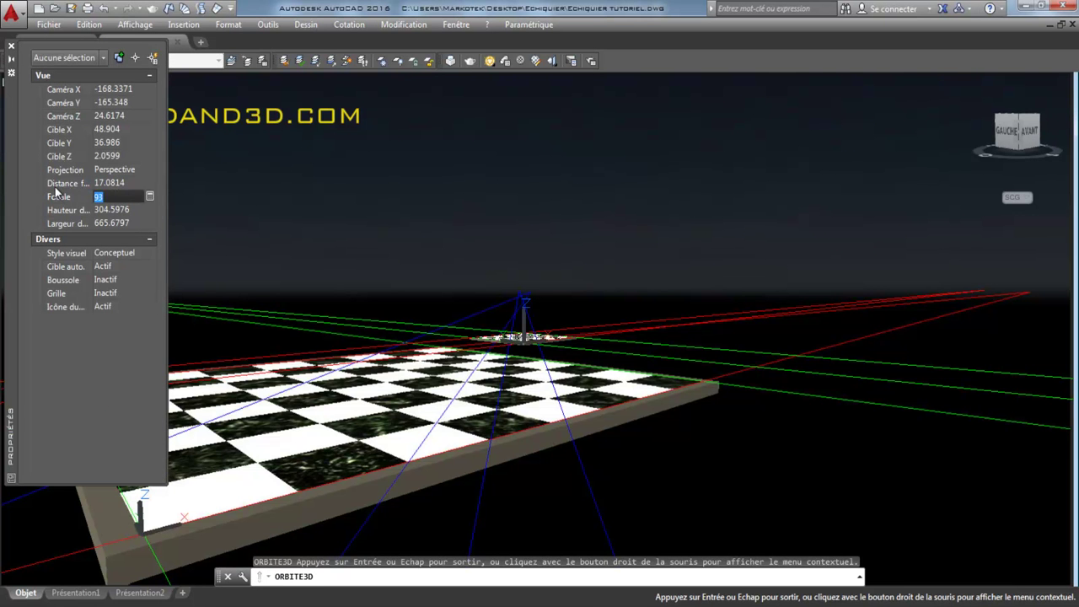
pyautogui.write('90')
pyautogui.press('Return')
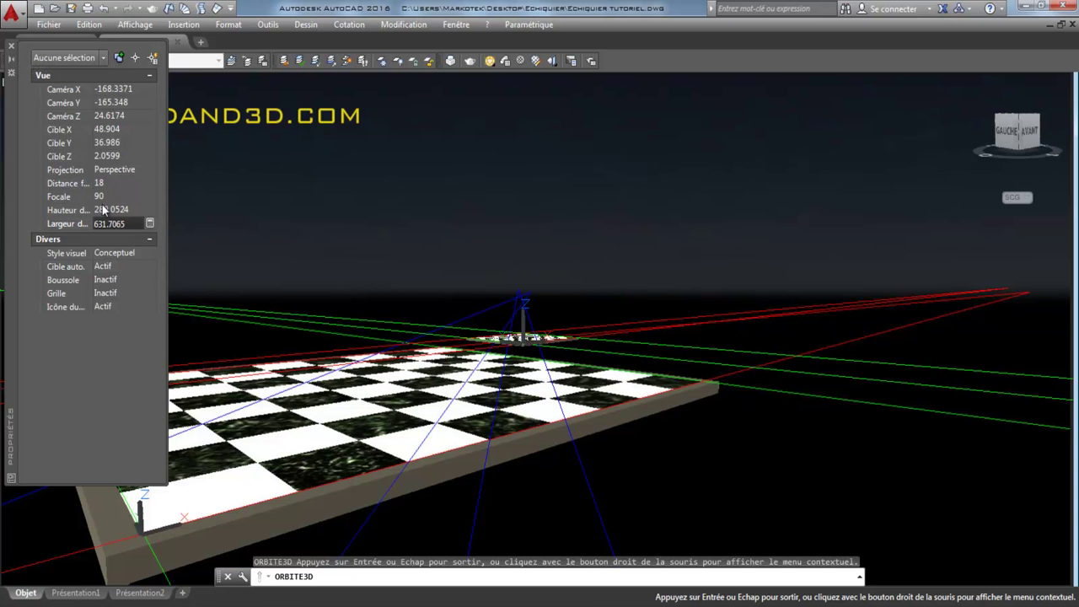
pyautogui.click(11, 50)
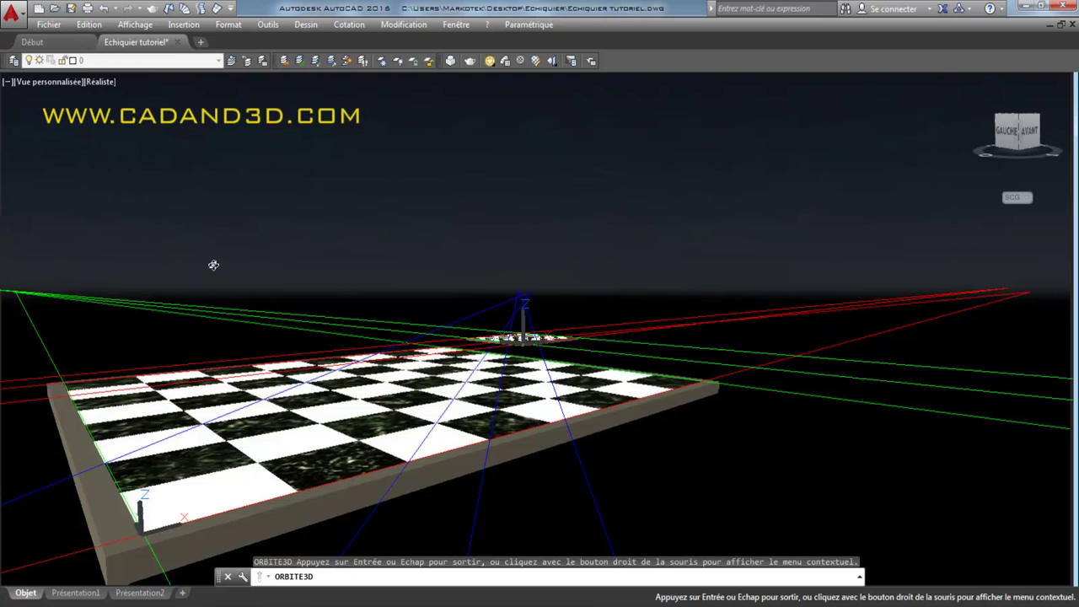
# Orbit the view slightly so the board lines up with the guide lines.
pyautogui.press('Escape')
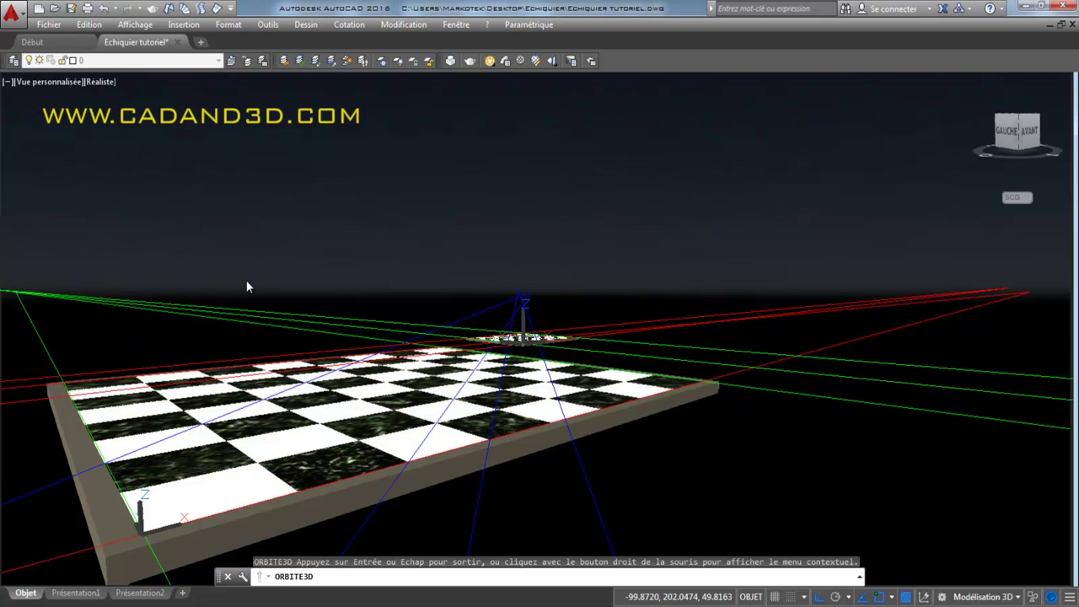
pyautogui.moveTo(218, 279); pyautogui.dragTo(232, 280)
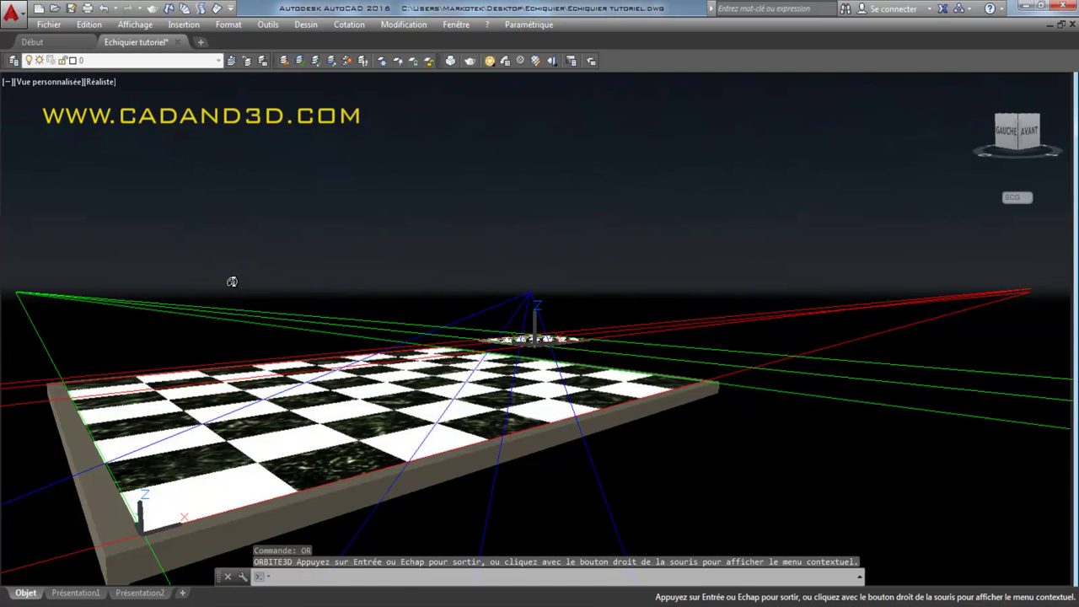
pyautogui.press('Escape')
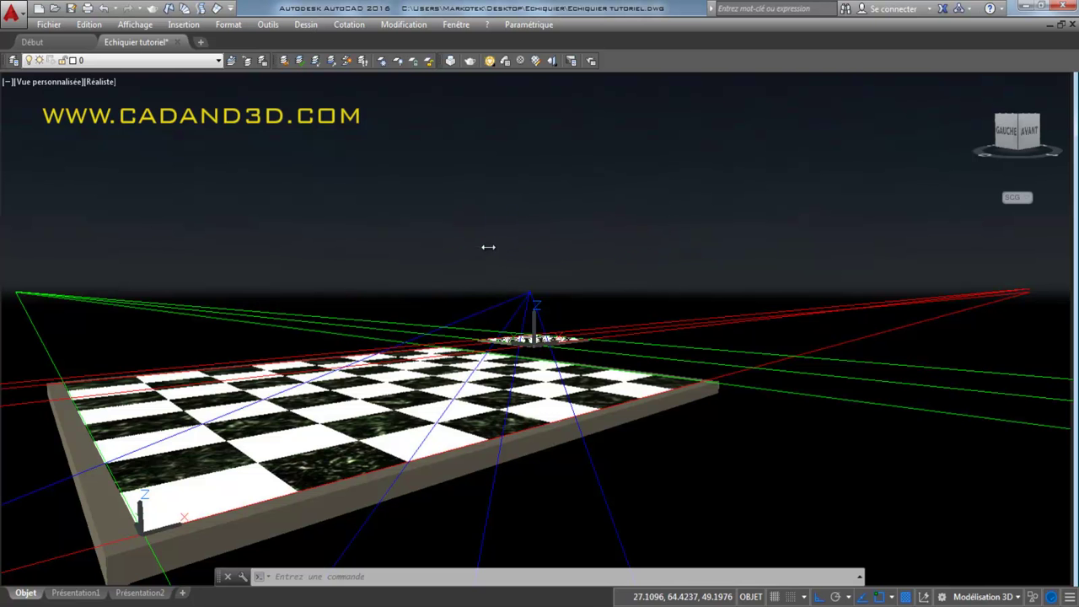
# Orbit around the knight piece and make 'piece' the current layer.
pyautogui.keyDown('shift'); pyautogui.moveTo(489, 244); pyautogui.dragTo(590, 313, button='middle'); pyautogui.keyUp('shift')
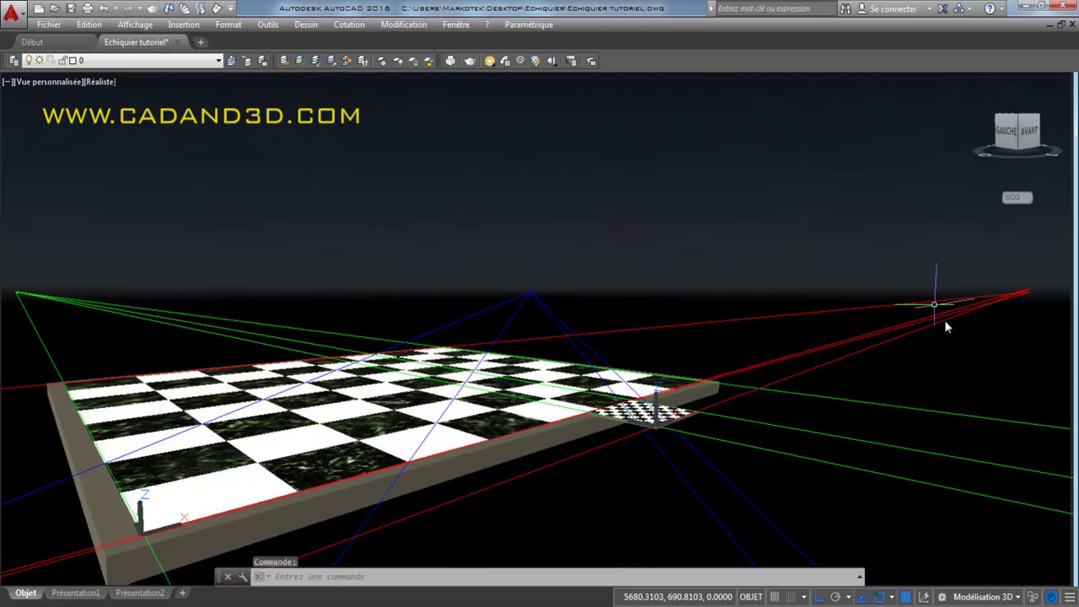
pyautogui.keyDown('shift'); pyautogui.moveTo(192, 337); pyautogui.dragTo(290, 184, button='middle'); pyautogui.keyUp('shift')
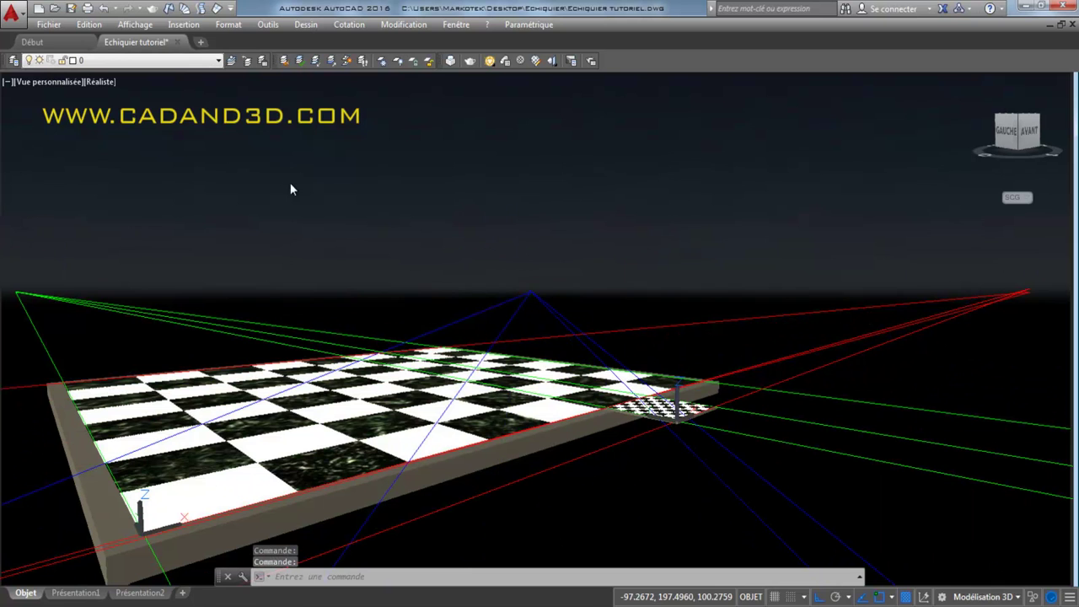
pyautogui.keyDown('shift'); pyautogui.moveTo(375, 295); pyautogui.dragTo(349, 250, button='middle'); pyautogui.keyUp('shift')
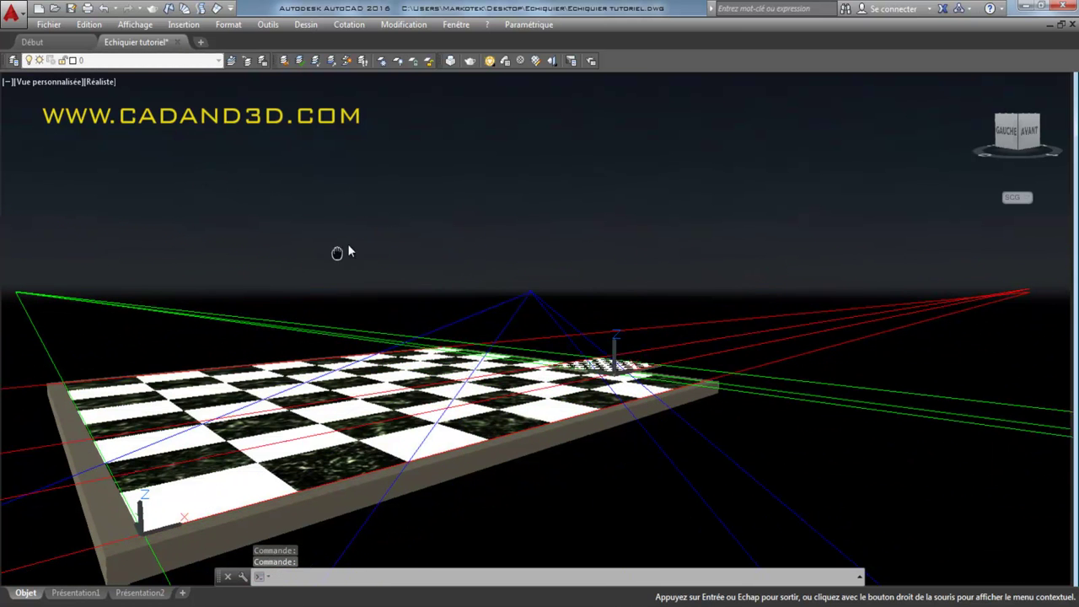
pyautogui.click(126, 60)
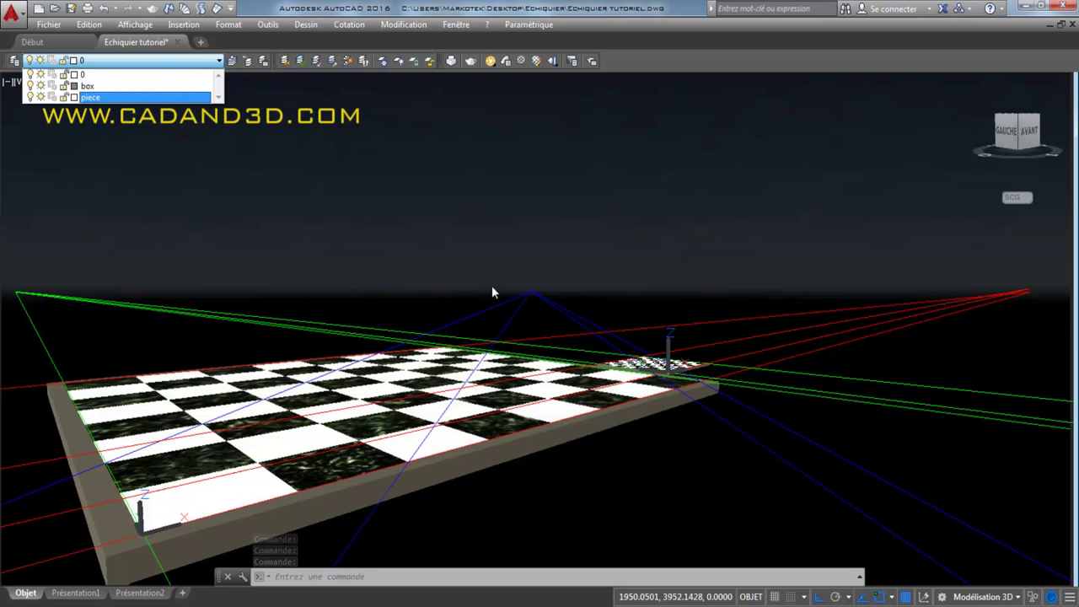
pyautogui.click(93, 97)
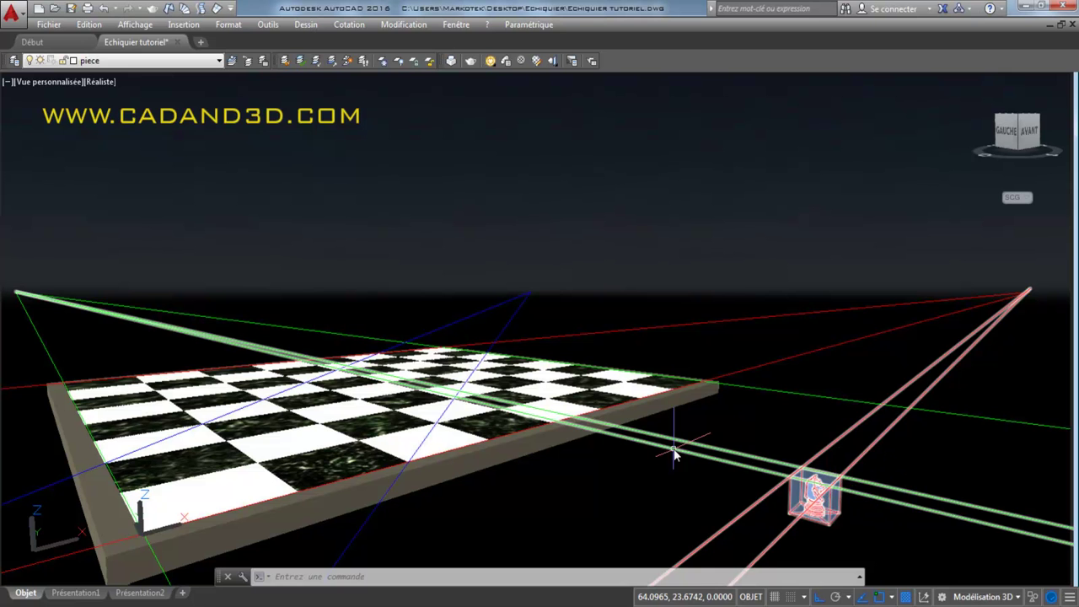
# Move the boxed knight onto the chessboard's front-left squares.
pyautogui.moveTo(645, 495); pyautogui.dragTo(743, 540)
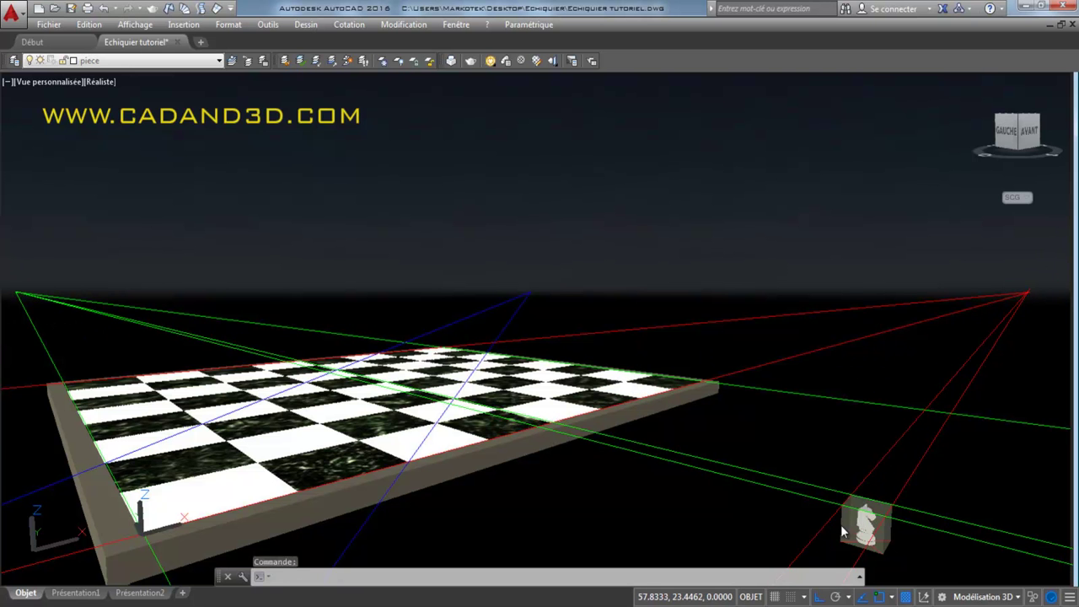
pyautogui.middleClick(810, 506)
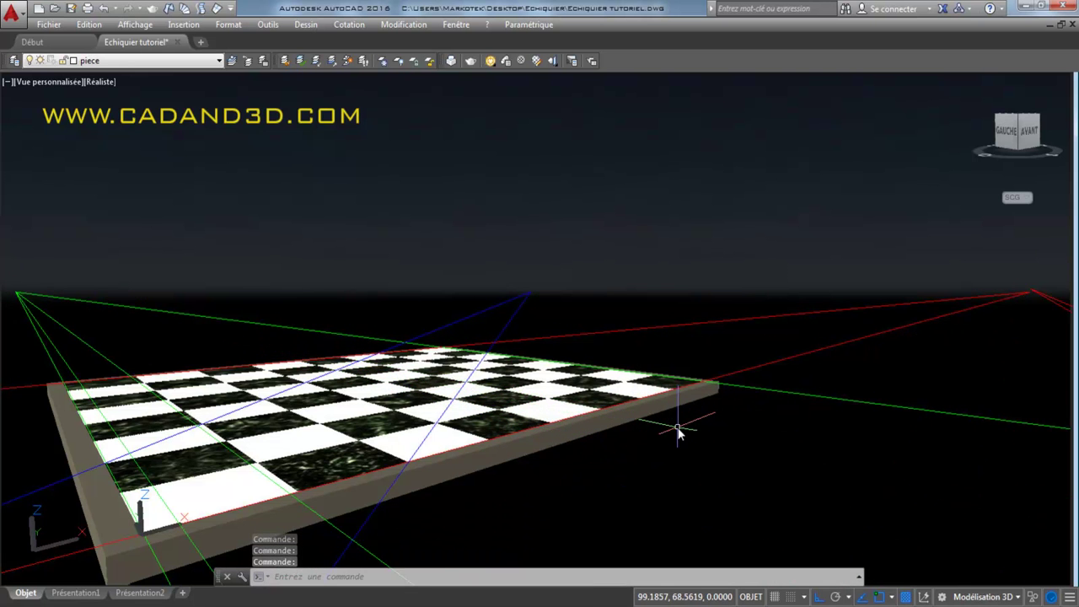
pyautogui.keyDown('shift'); pyautogui.moveTo(683, 453); pyautogui.dragTo(707, 469, button='middle'); pyautogui.keyUp('shift')
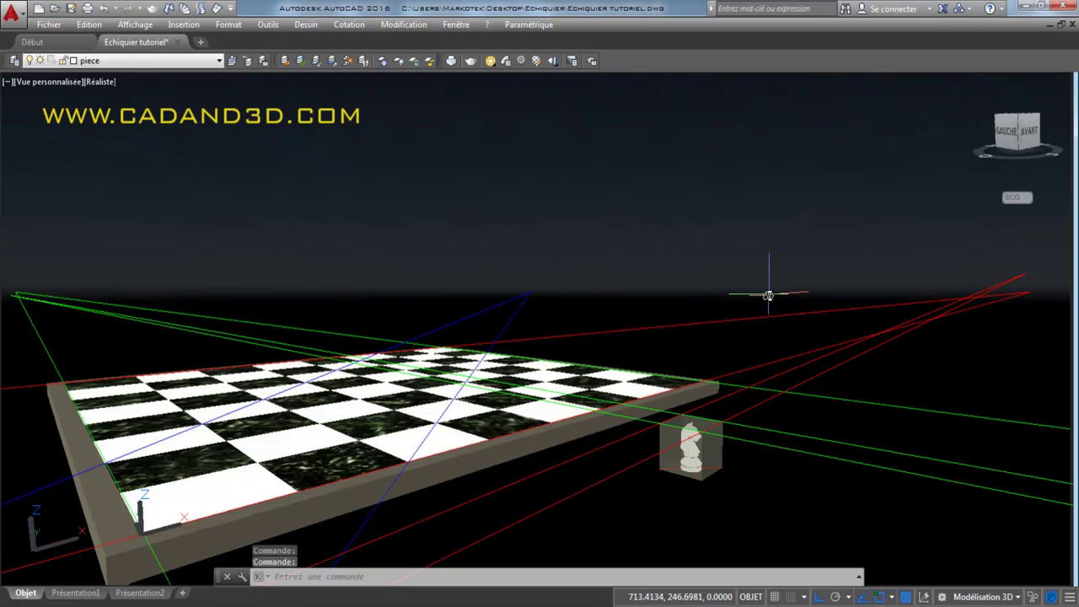
pyautogui.keyDown('ctrl'); pyautogui.keyDown('shift'); pyautogui.moveTo(766, 297); pyautogui.dragTo(778, 245, button='middle'); pyautogui.keyUp('shift'); pyautogui.keyUp('ctrl')
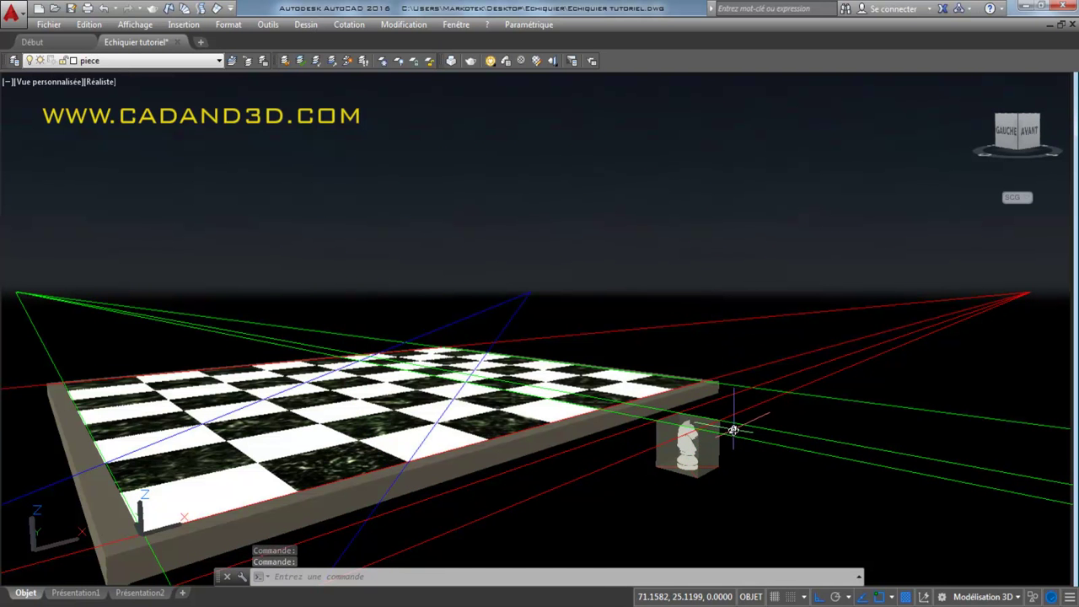
pyautogui.keyDown('shift'); pyautogui.moveTo(725, 417); pyautogui.dragTo(763, 437, button='middle'); pyautogui.keyUp('shift')
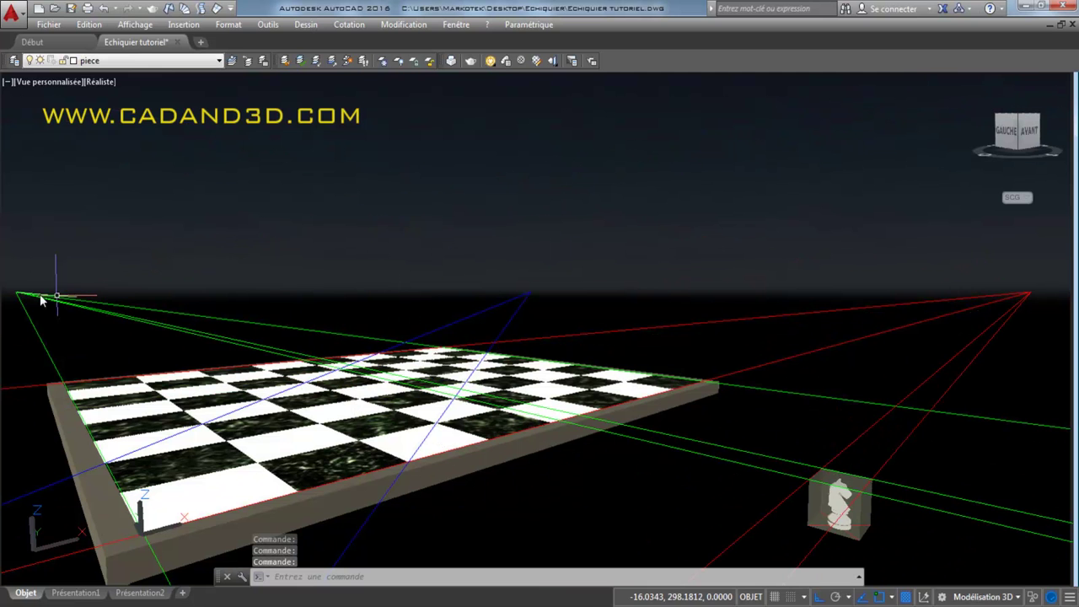
pyautogui.click(830, 451)
pyautogui.keyDown('shift'); pyautogui.moveTo(818, 458); pyautogui.dragTo(667, 438, button='middle'); pyautogui.keyUp('shift')
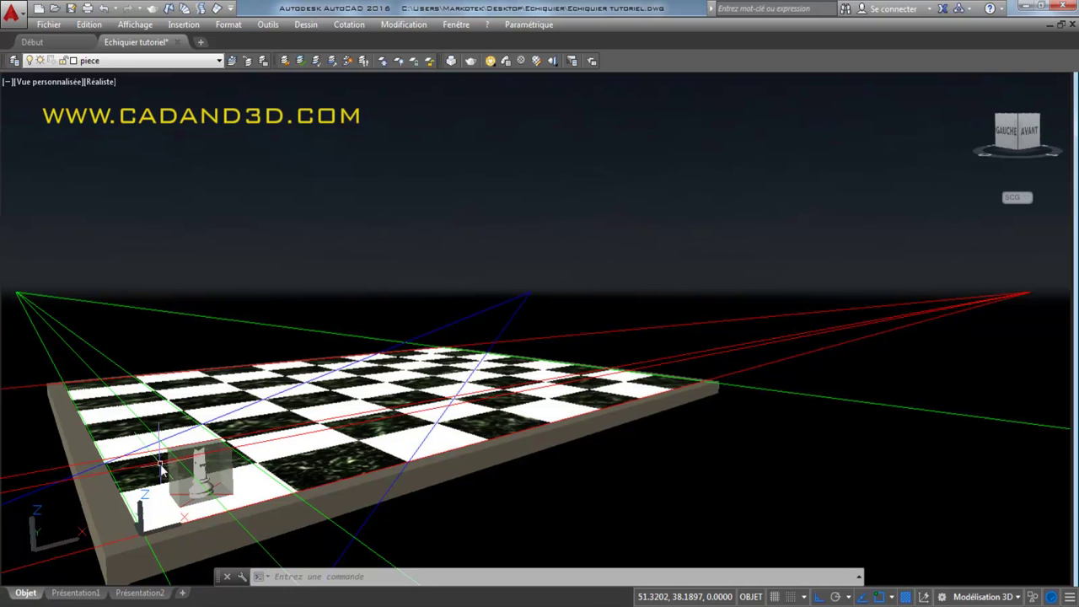
# Zoom and pan until the knight stands a couple of squares in from the front-left corner.
pyautogui.write('z')
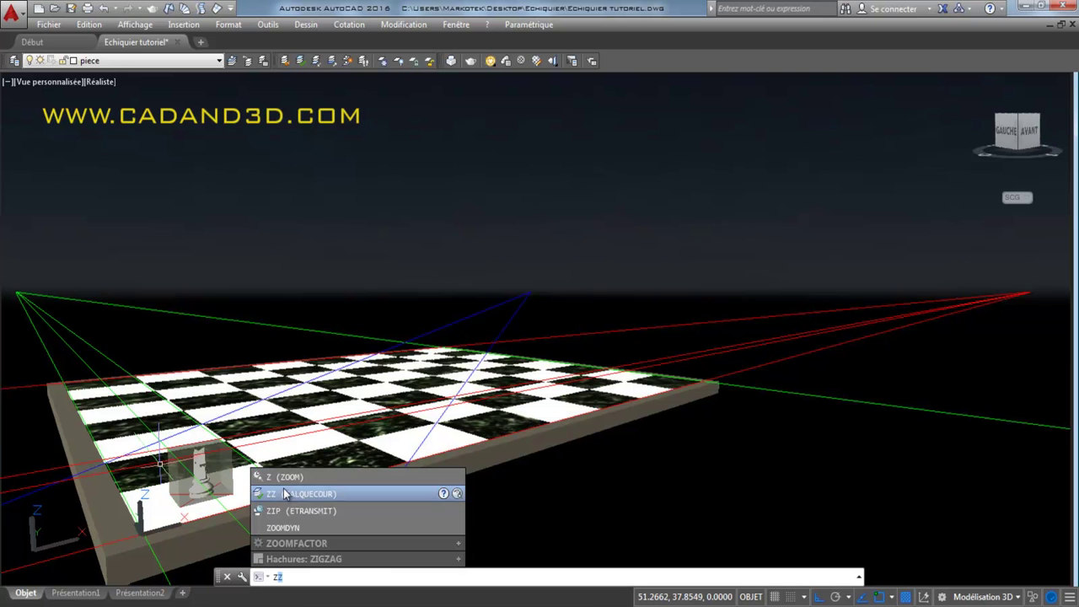
pyautogui.click(286, 478)
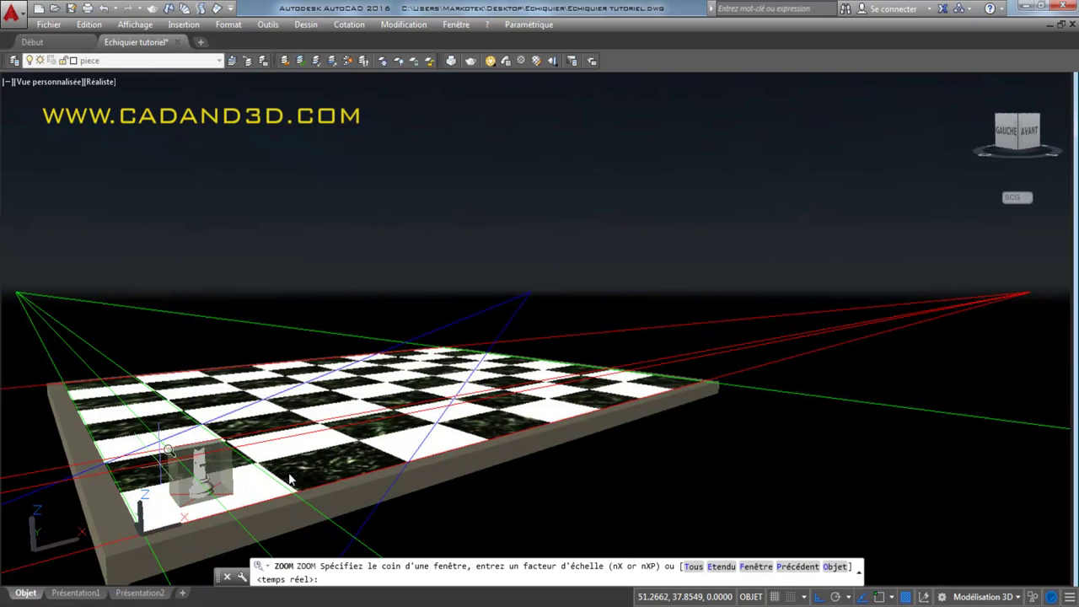
pyautogui.press('Return')
pyautogui.scroll(3, 296, 453)
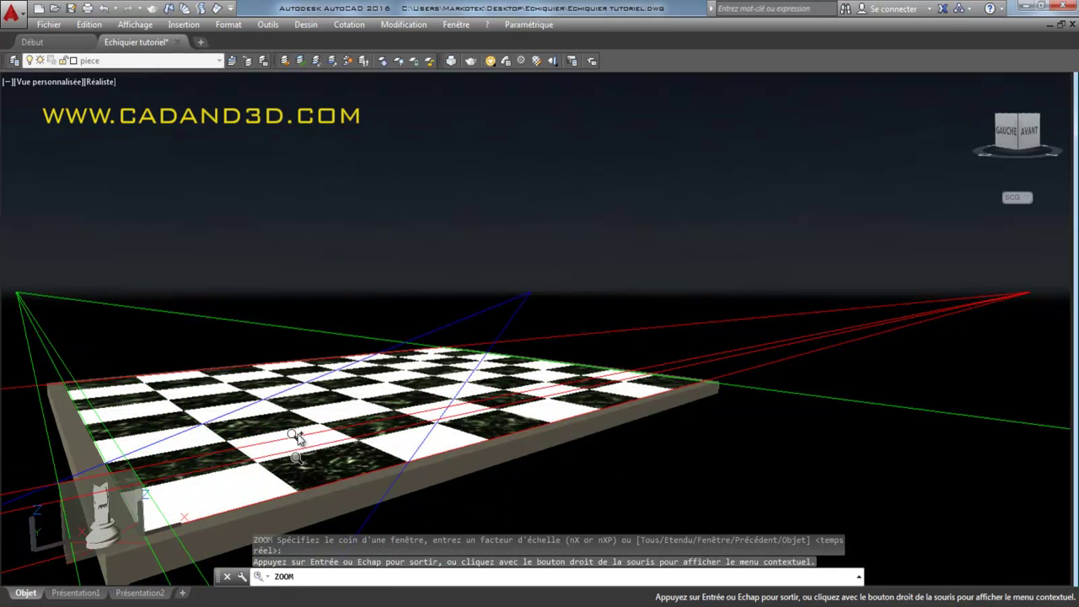
pyautogui.moveTo(295, 453)
pyautogui.mouseDown()
pyautogui.moveTo(299, 470)
pyautogui.moveTo(257, 474)
pyautogui.moveTo(289, 473)
pyautogui.moveTo(258, 474)
pyautogui.moveTo(301, 438)
pyautogui.moveTo(283, 483)
pyautogui.moveTo(307, 432)
pyautogui.moveTo(311, 462)
pyautogui.moveTo(328, 453)
pyautogui.moveTo(318, 458)
pyautogui.mouseUp()
pyautogui.moveTo(349, 397); pyautogui.dragTo(338, 412)
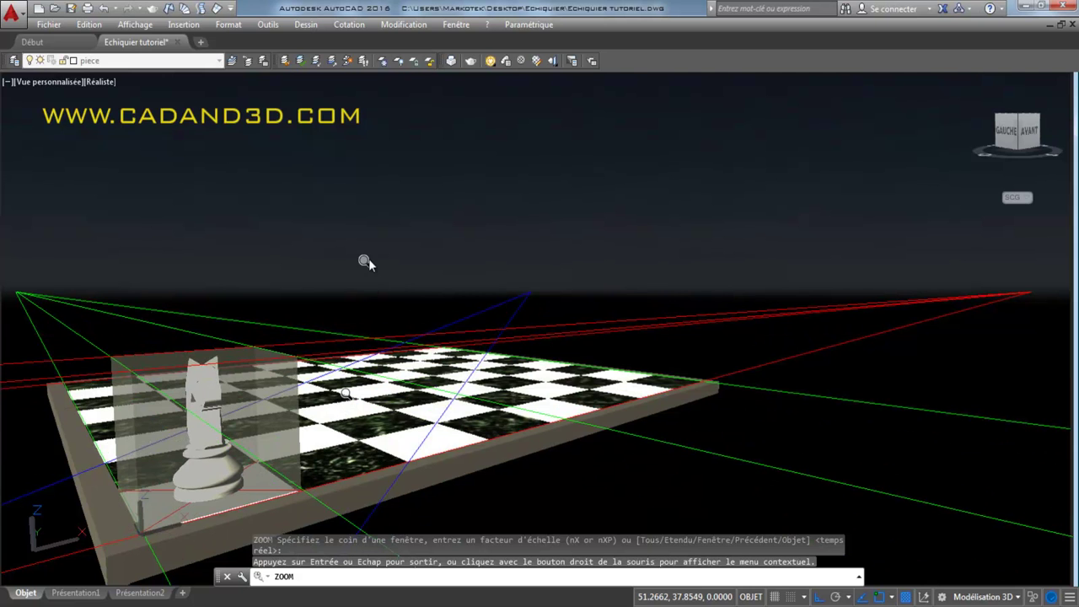
pyautogui.press('Escape')
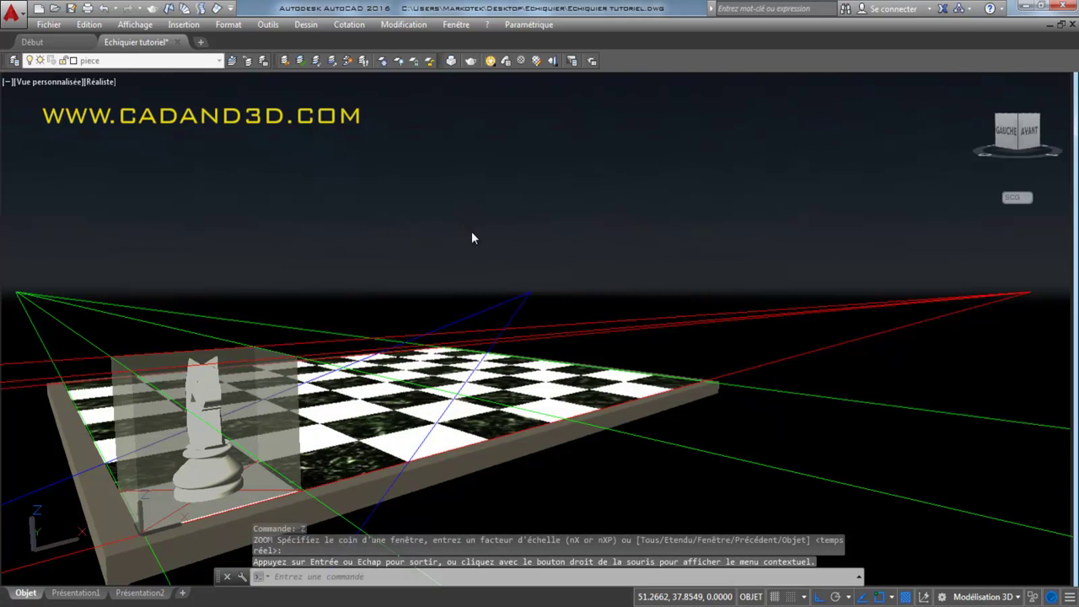
pyautogui.moveTo(402, 422); pyautogui.dragTo(347, 461, button='middle')
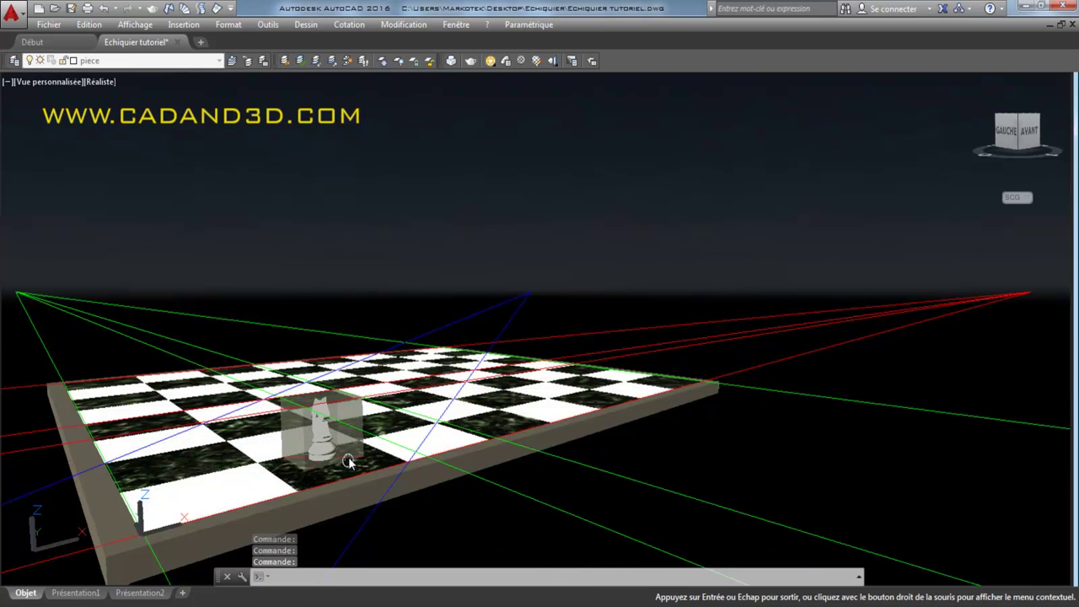
pyautogui.press('Escape')
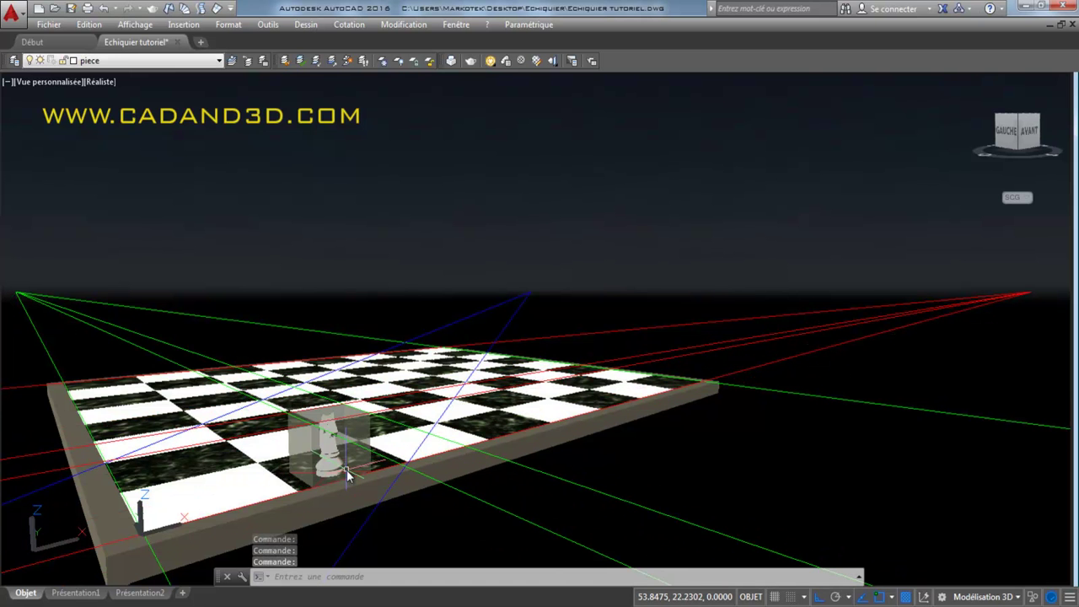
pyautogui.write('z')
pyautogui.press('Return')
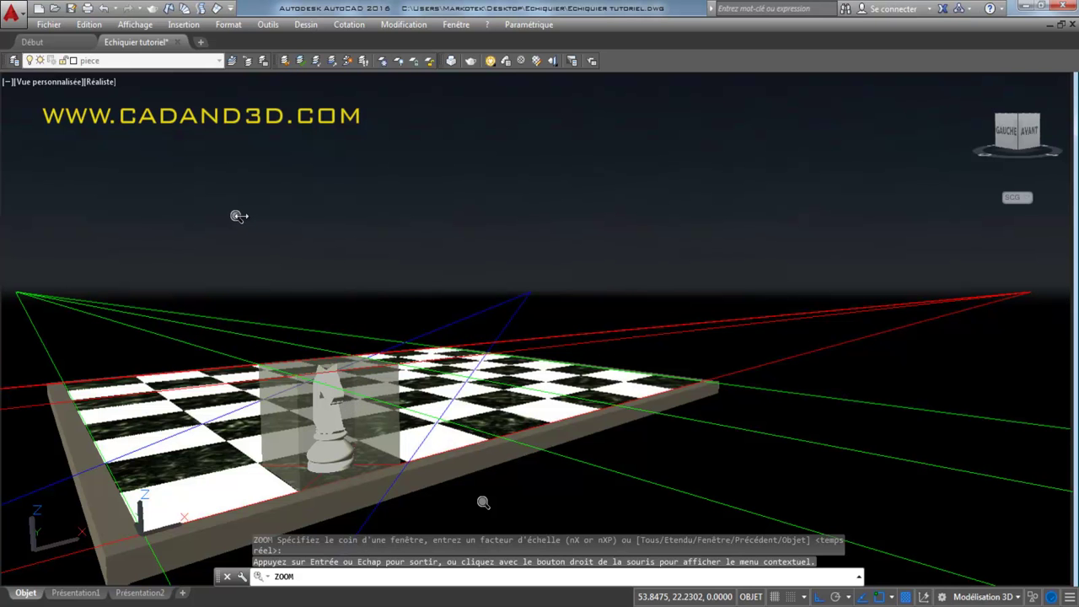
# Freeze the 'box' layer to hide the translucent box, then select the knight.
pyautogui.press('Escape')
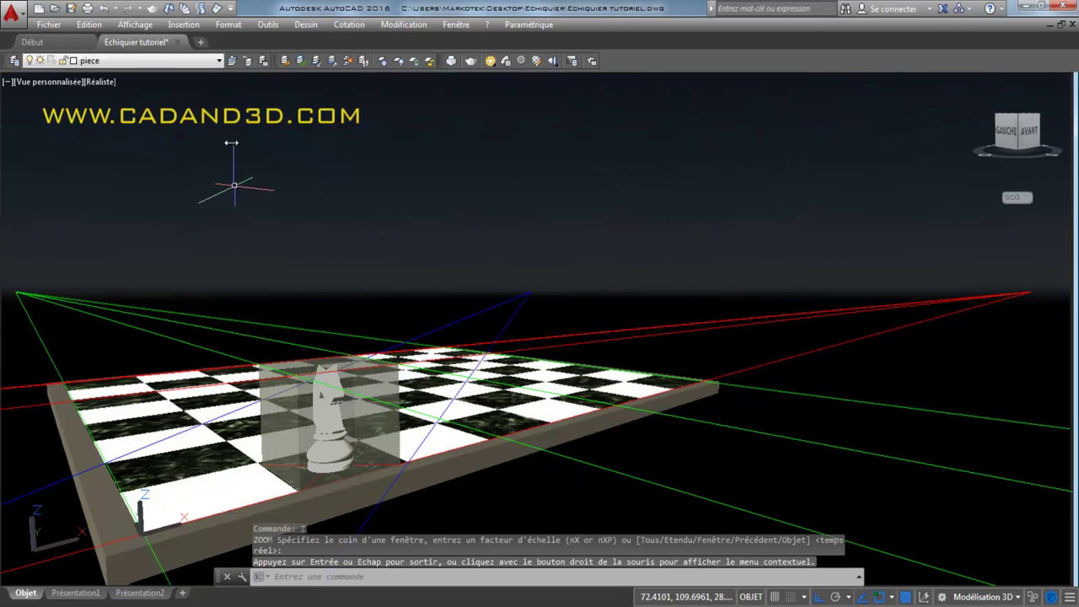
pyautogui.click(218, 64)
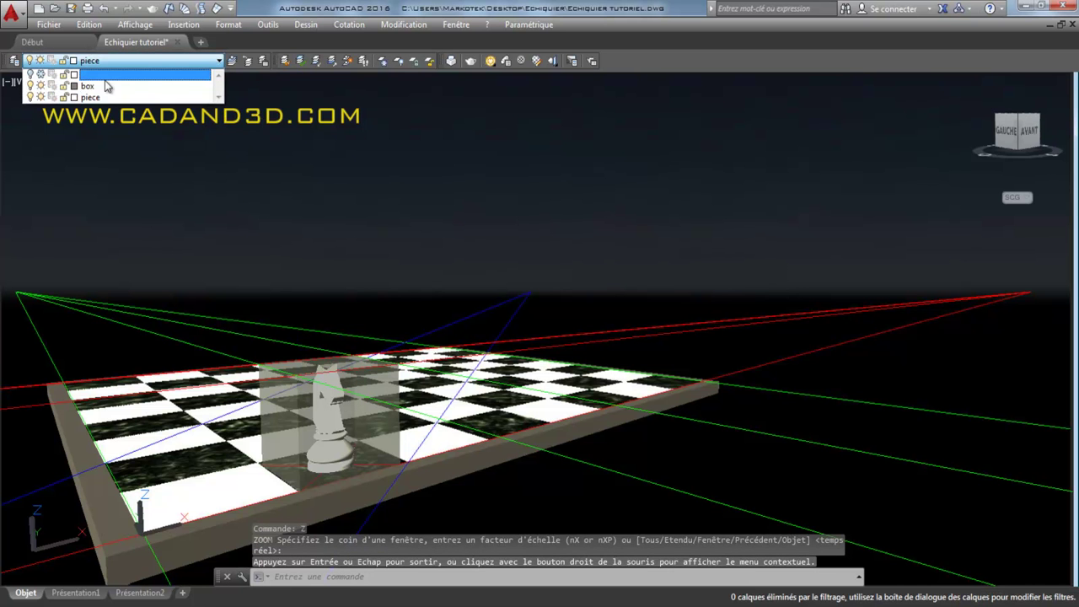
pyautogui.click(41, 86)
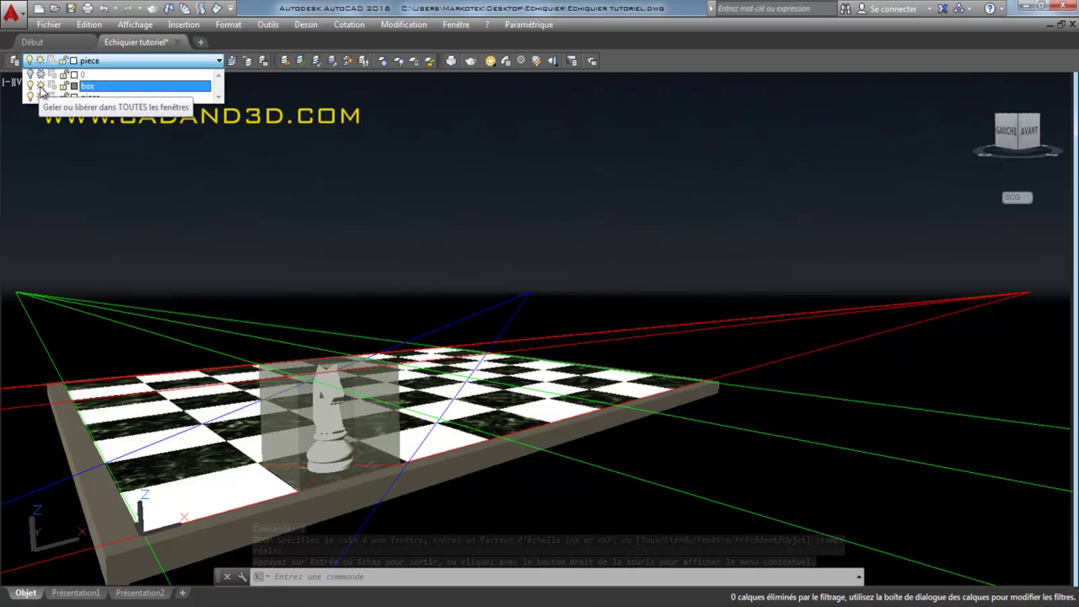
pyautogui.click(239, 236)
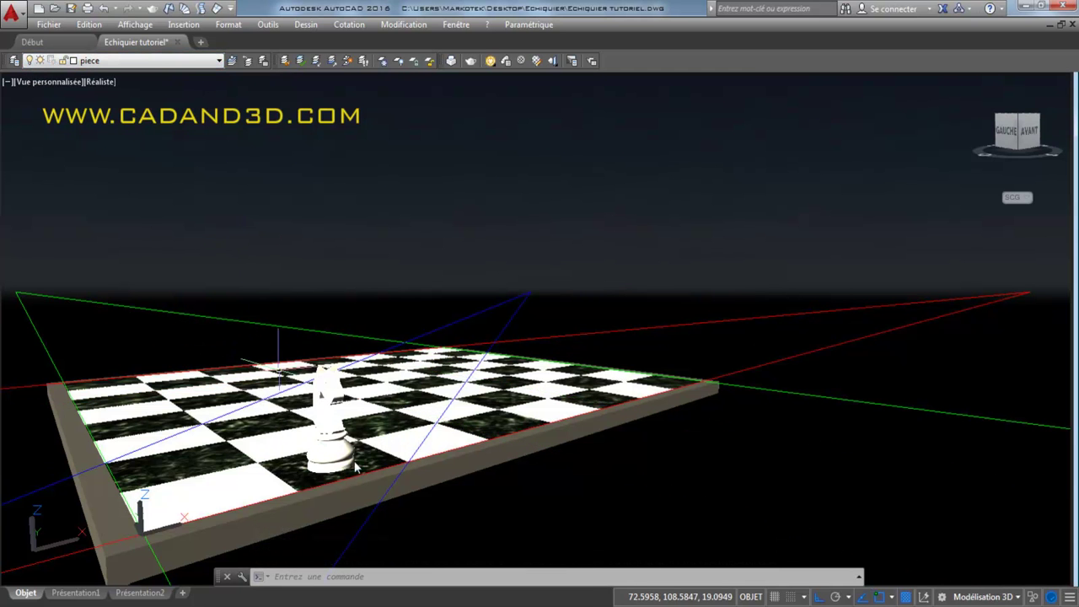
pyautogui.click(325, 447)
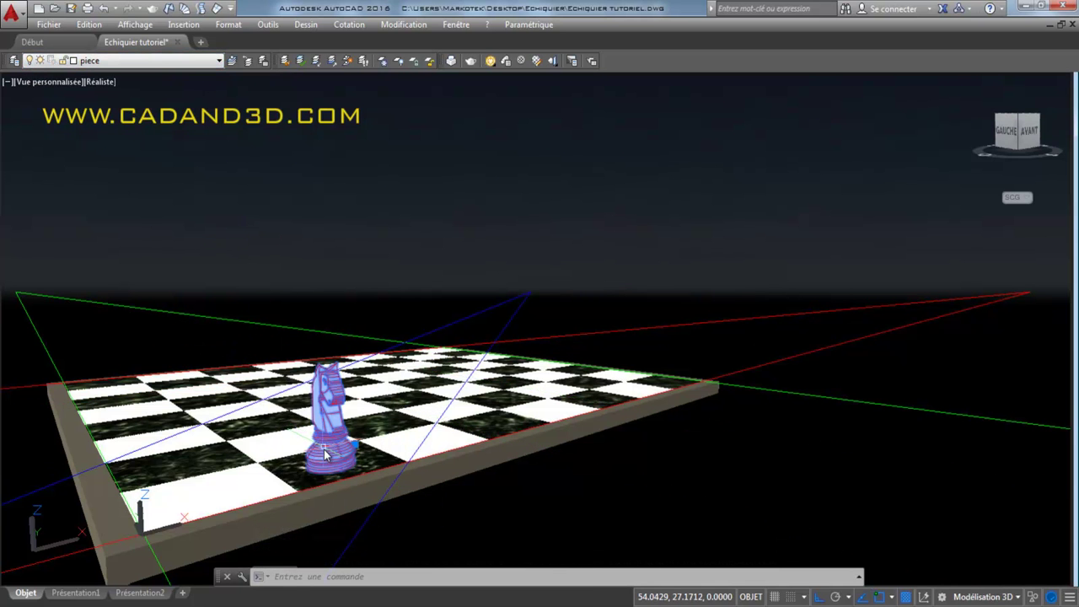
pyautogui.moveTo(335, 445)
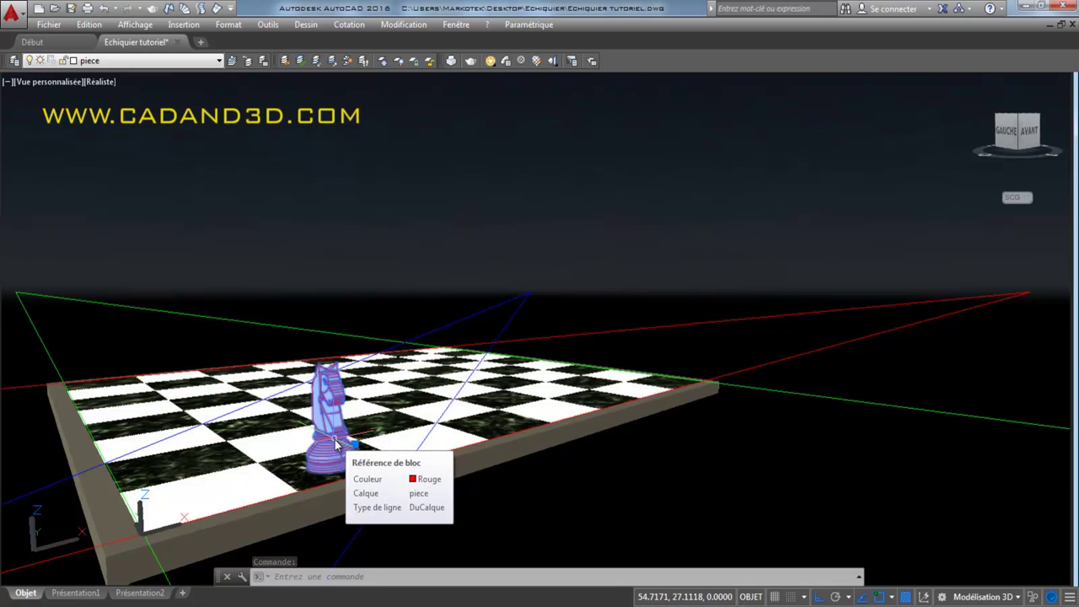
# Change the knight's Rotation from 270 to 90 in Properties.
pyautogui.hotkey('ctrl', '1')
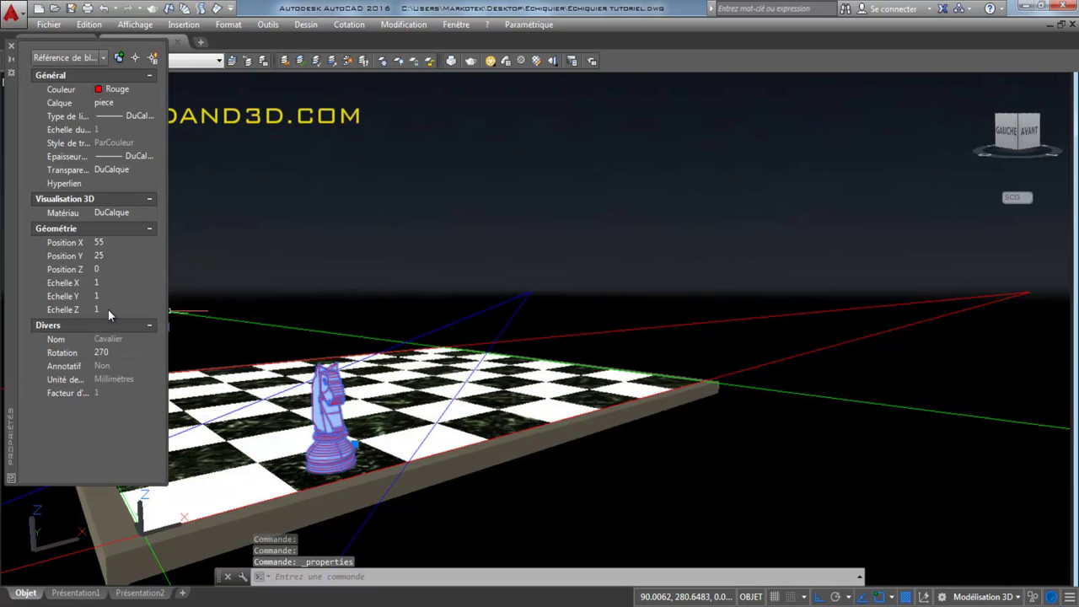
pyautogui.click(106, 355)
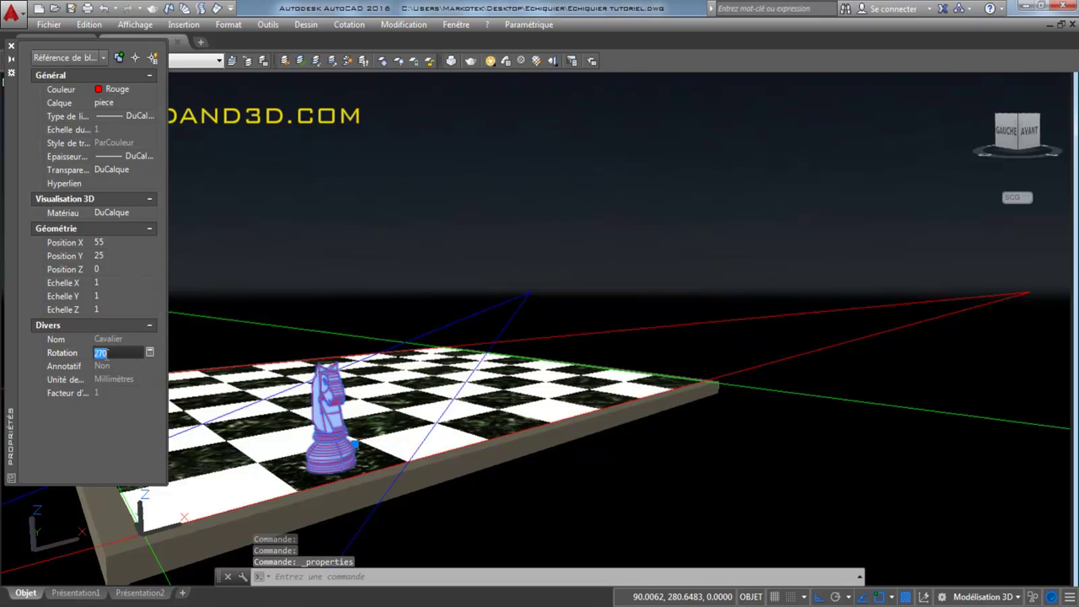
pyautogui.write('90')
pyautogui.press('Return')
pyautogui.hotkey('ctrl', '1')
pyautogui.write('z')
pyautogui.press('Return')
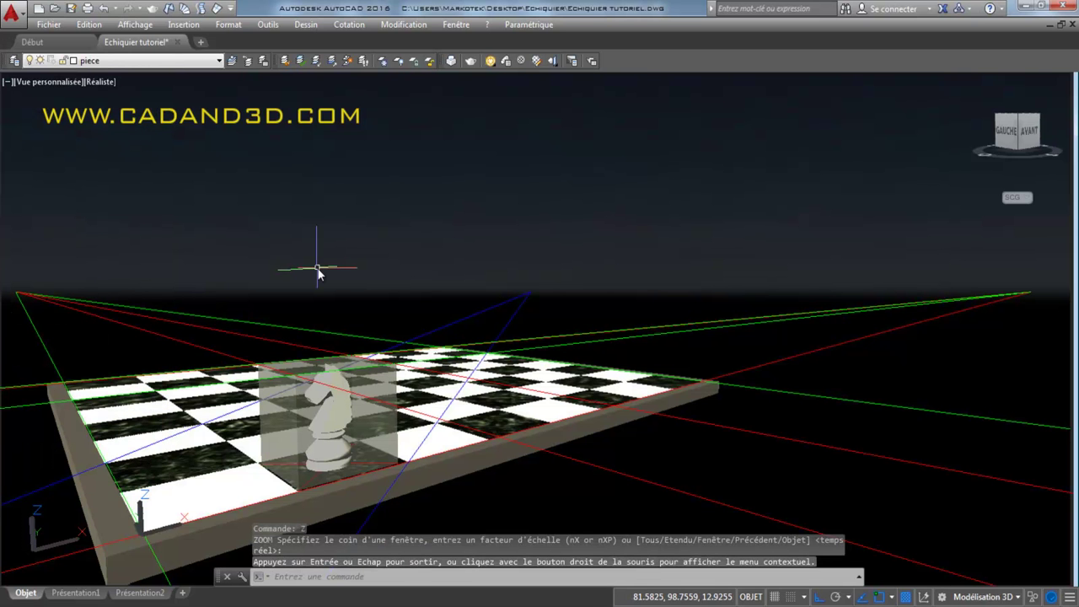